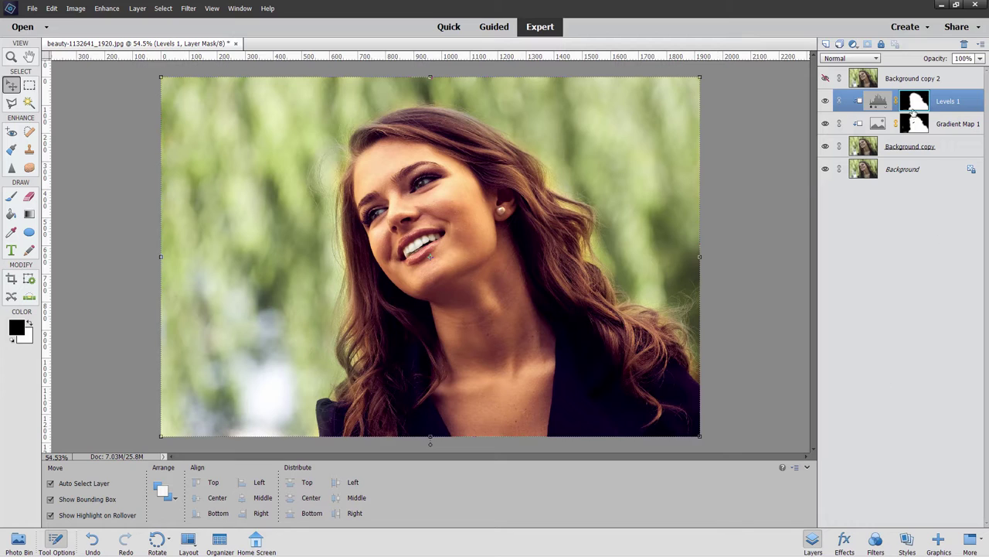
# Compare before and after, then delete both Background copy layers, leaving only Background
pyautogui.click(824, 78)
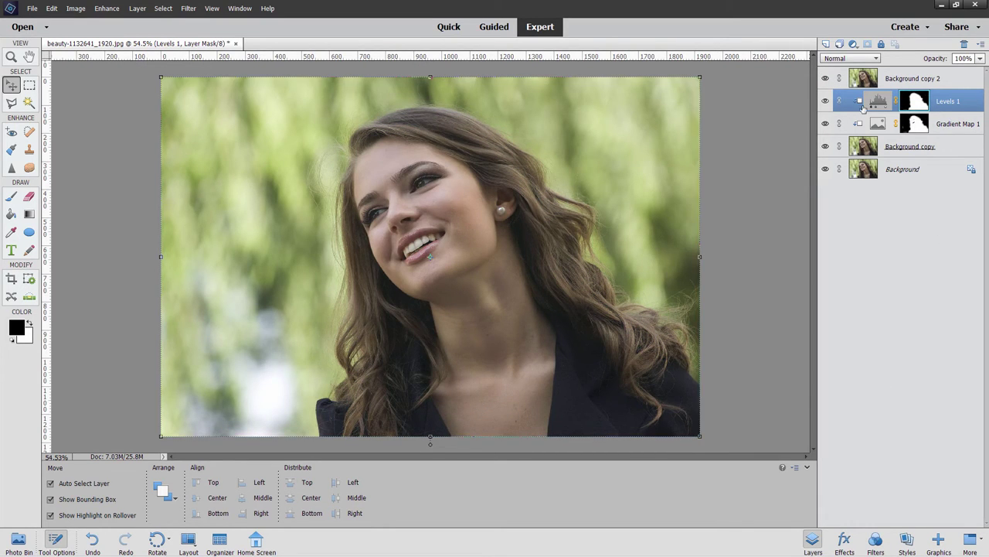
pyautogui.click(825, 78)
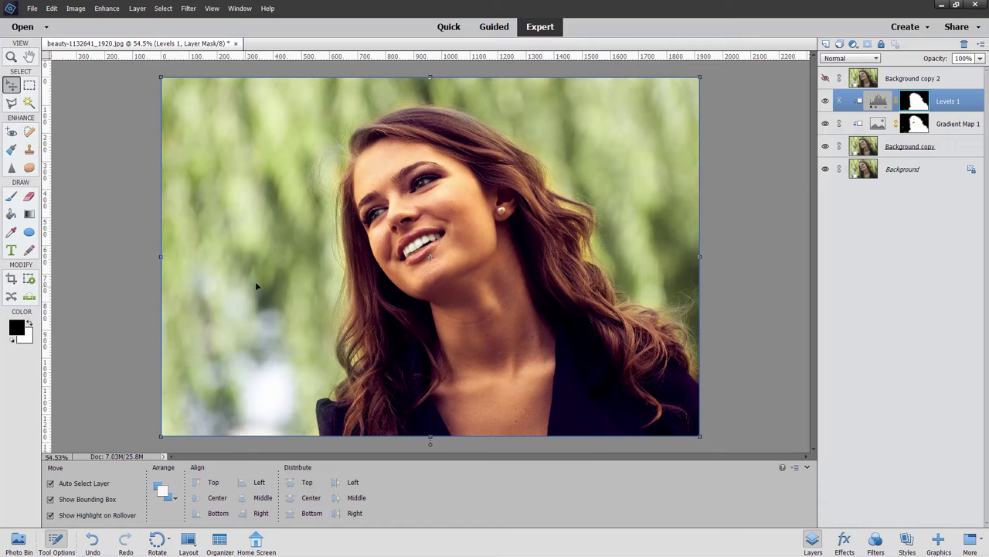
pyautogui.click(953, 82)
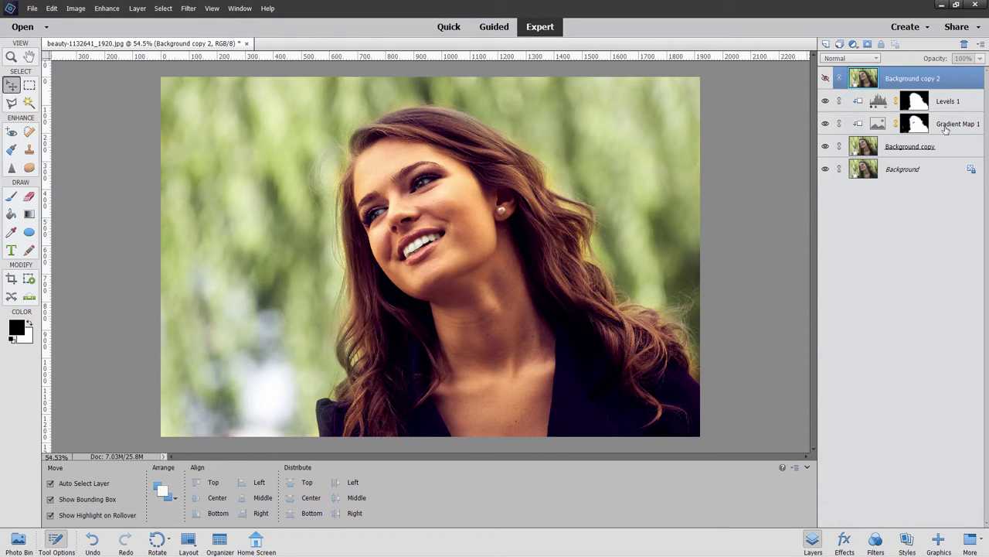
pyautogui.keyDown('shift'); pyautogui.click(946, 144); pyautogui.keyUp('shift')
pyautogui.click(964, 44)
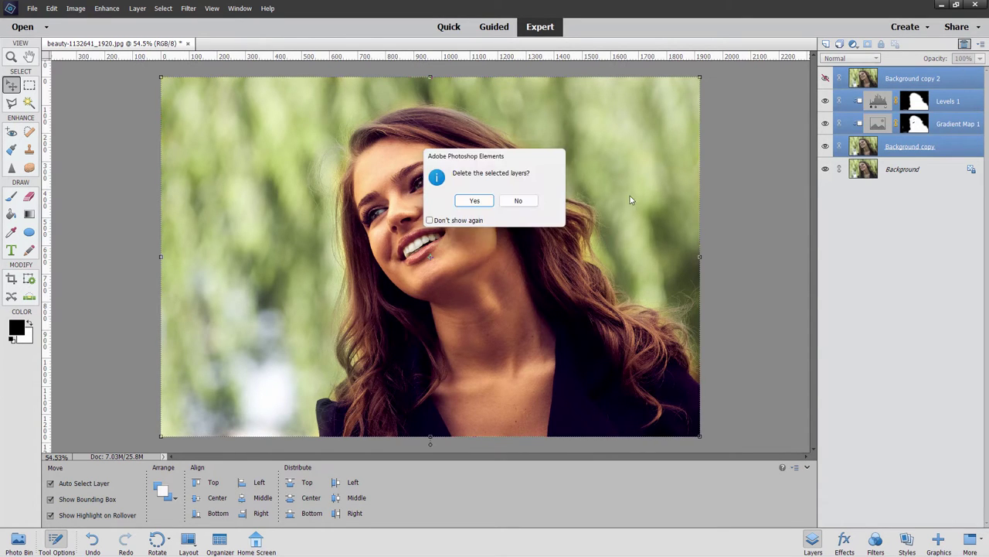
pyautogui.click(479, 199)
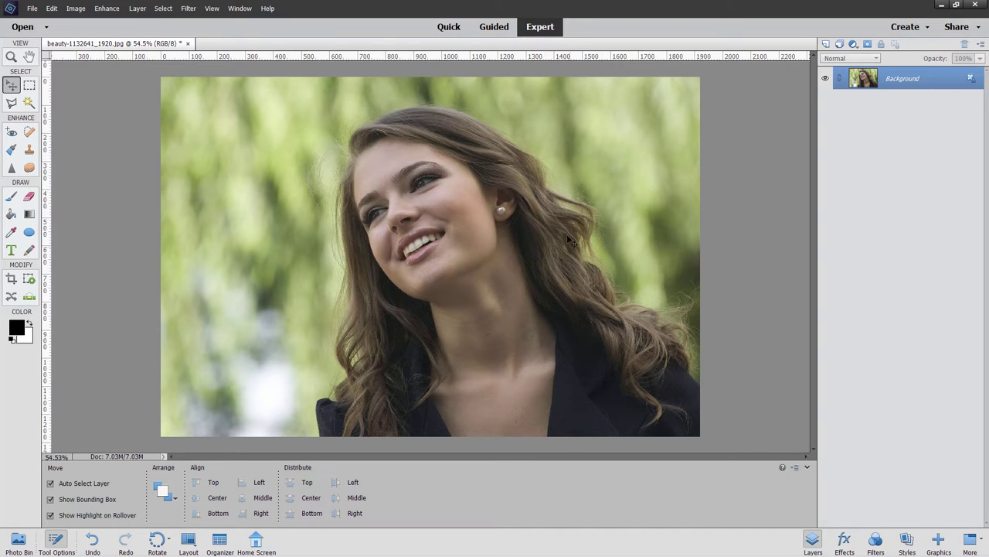
# Duplicate Background as Background copy, hide the original, and select the copy
pyautogui.rightClick(900, 84)
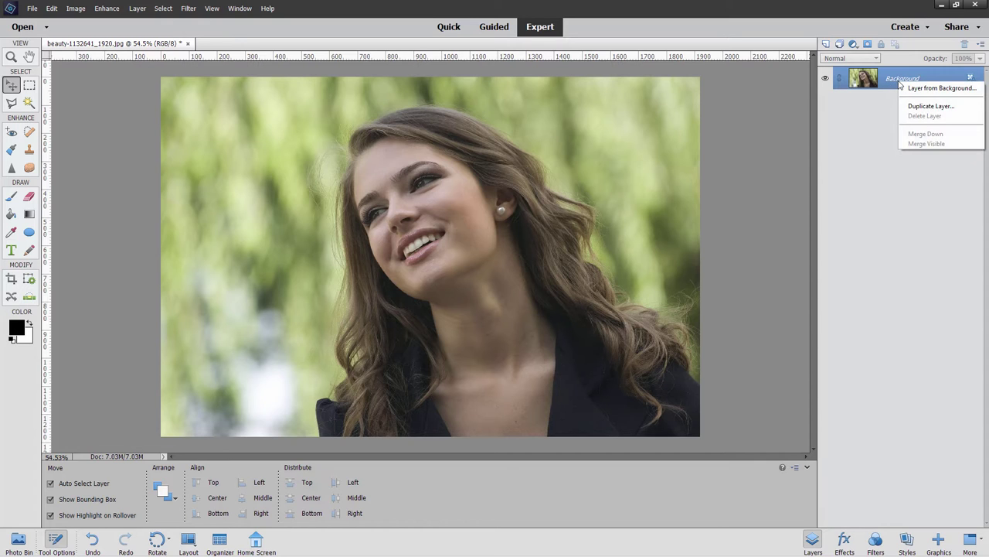
pyautogui.click(911, 105)
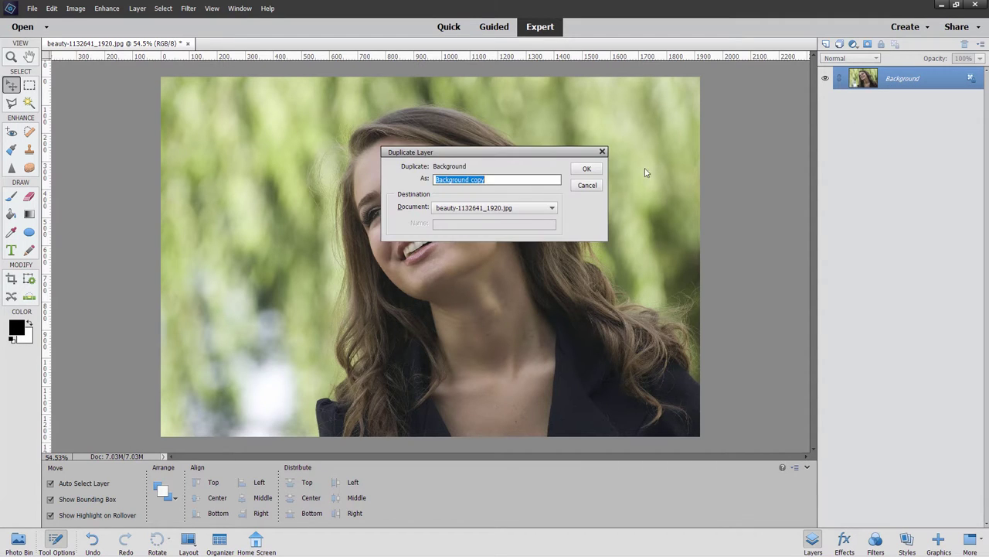
pyautogui.click(586, 170)
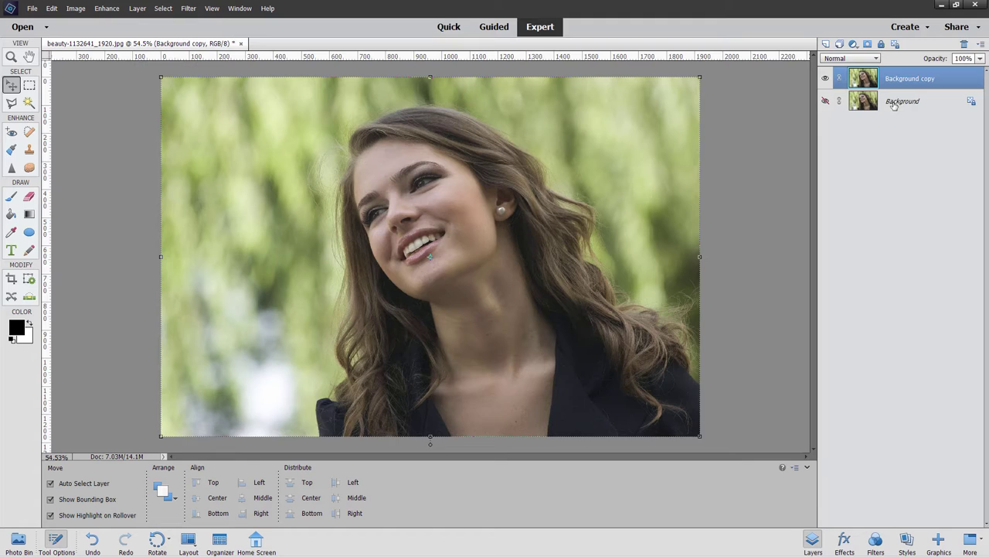
pyautogui.click(923, 105)
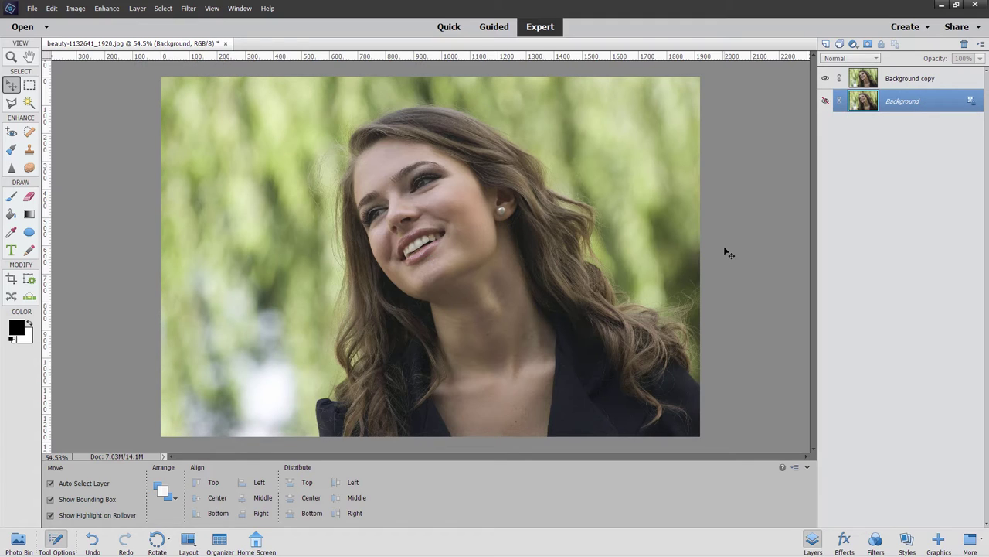
pyautogui.click(932, 85)
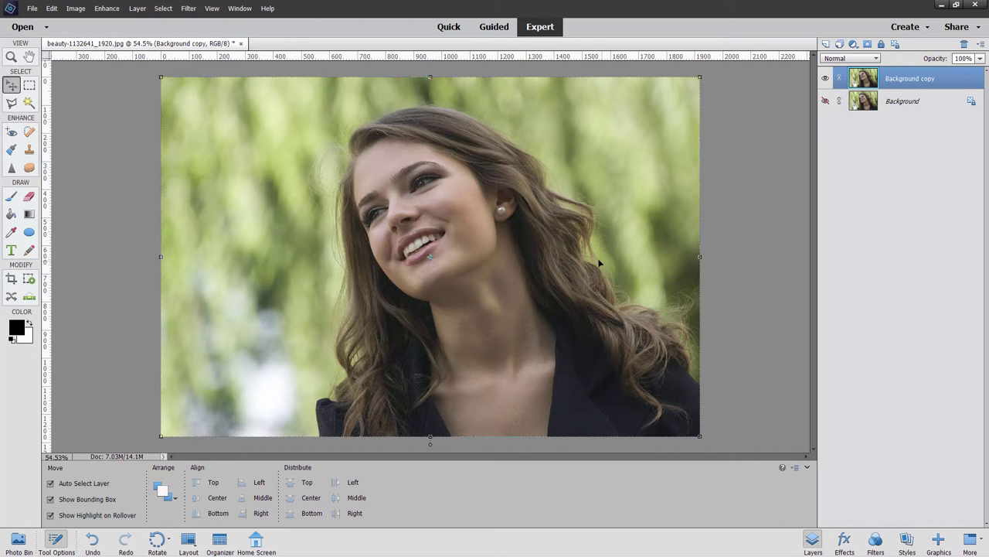
# Add a Gradient Map layer clipped to Background copy, making the portrait black-and-white
pyautogui.click(136, 9)
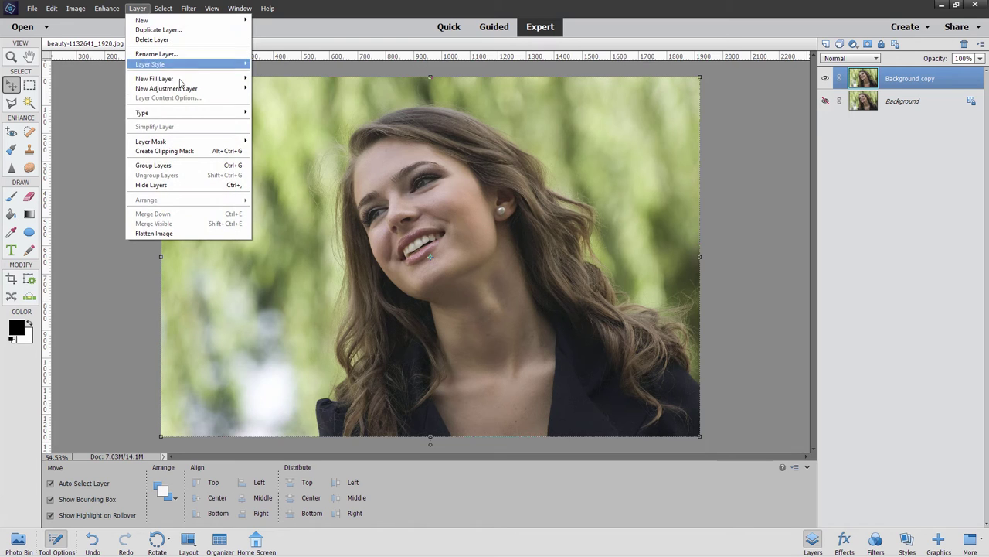
pyautogui.moveTo(166, 88)
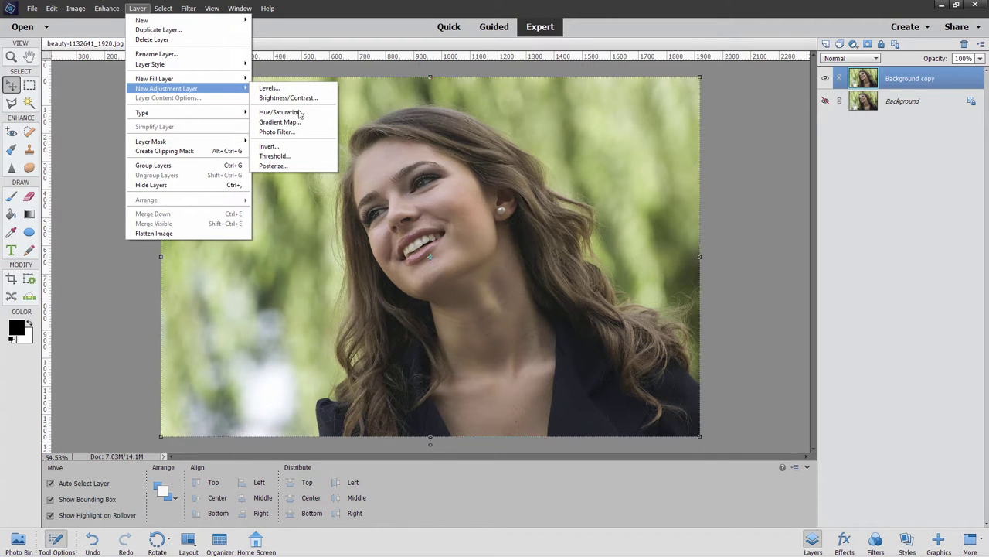
pyautogui.click(277, 122)
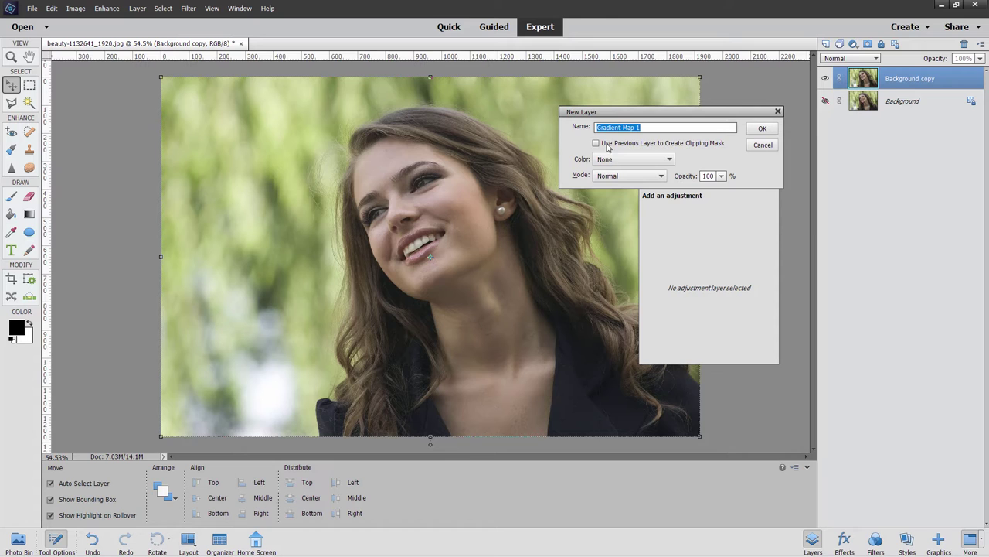
pyautogui.click(597, 144)
pyautogui.click(757, 129)
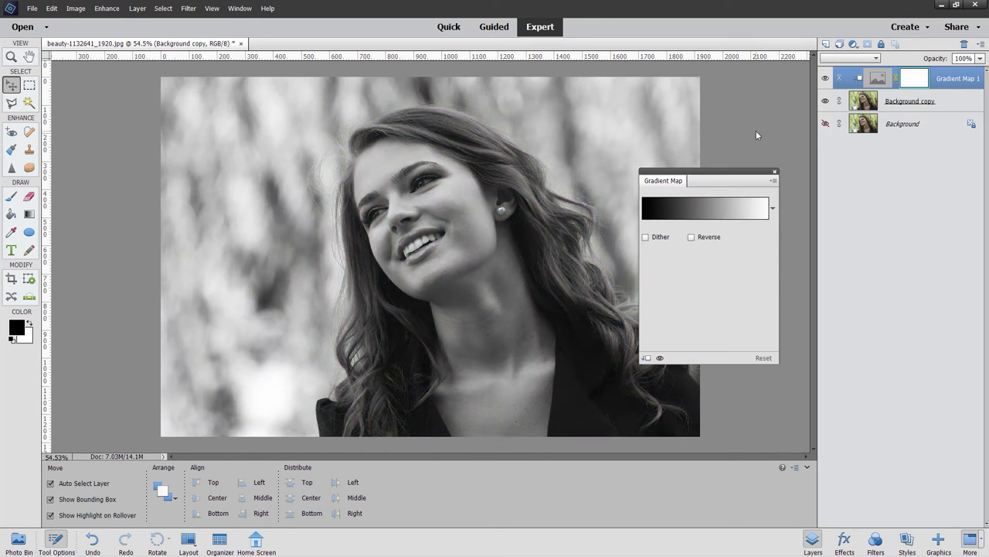
pyautogui.moveTo(725, 175); pyautogui.dragTo(717, 166)
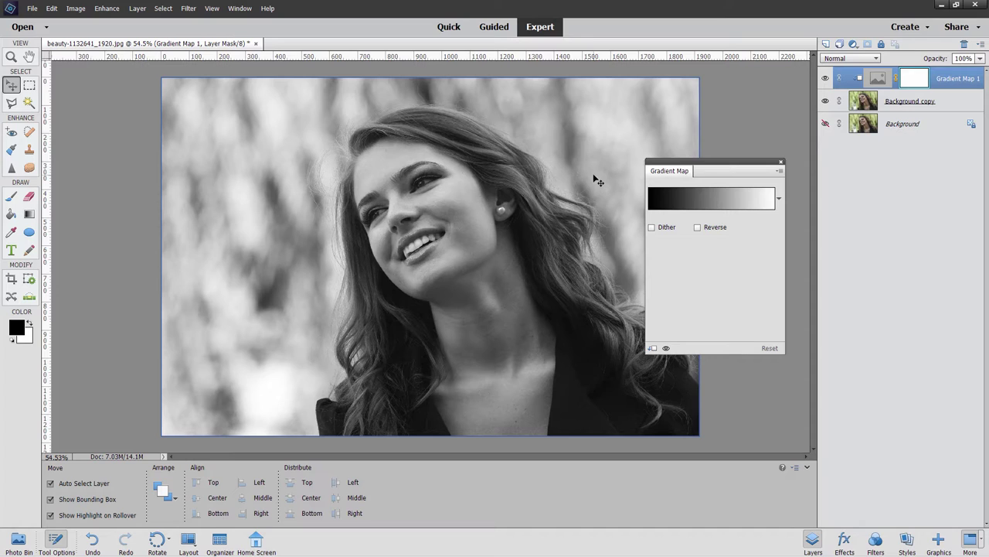
# Apply the Violet, Orange preset in the Gradient Editor to the gradient map
pyautogui.click(707, 204)
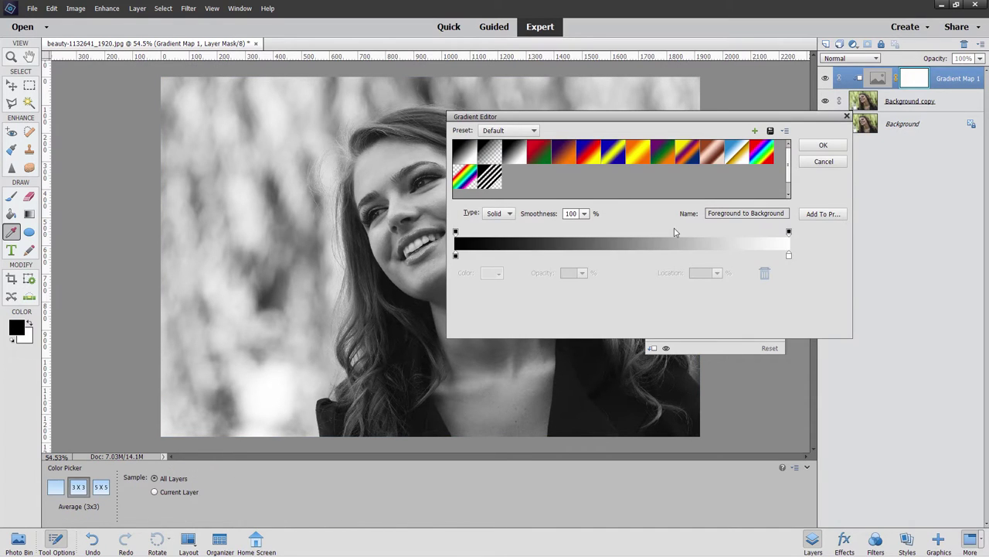
pyautogui.moveTo(592, 120)
pyautogui.mouseDown()
pyautogui.moveTo(699, 222)
pyautogui.moveTo(698, 235)
pyautogui.mouseUp()
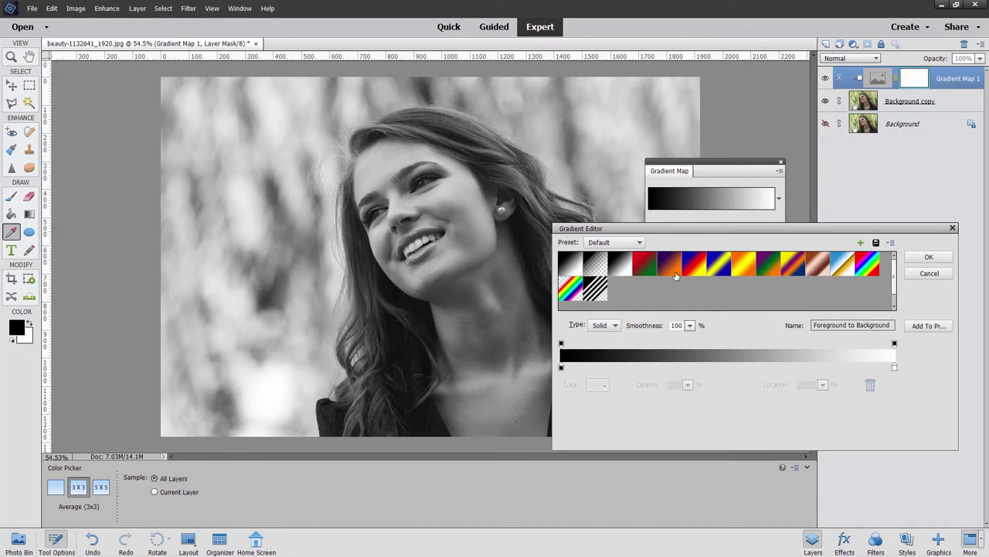
pyautogui.click(672, 269)
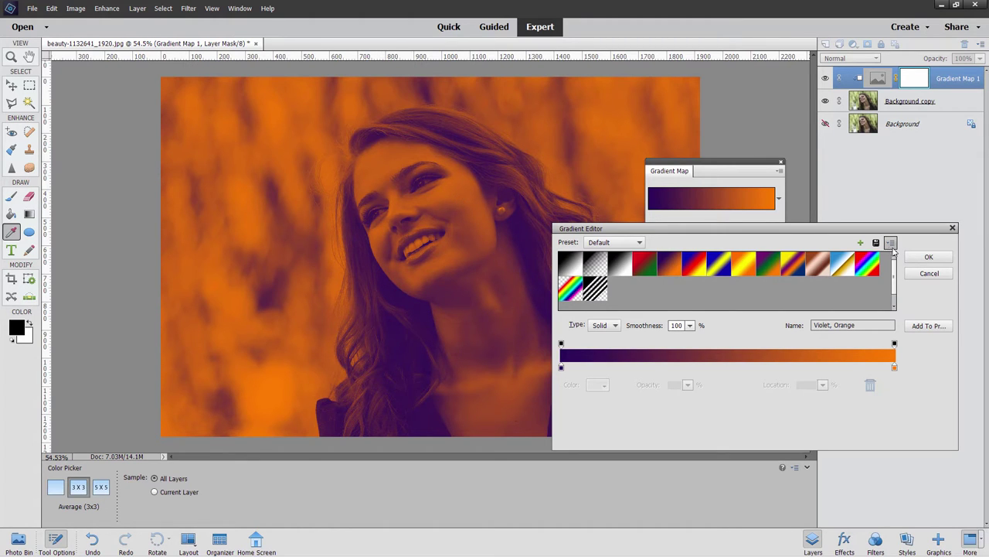
pyautogui.click(929, 256)
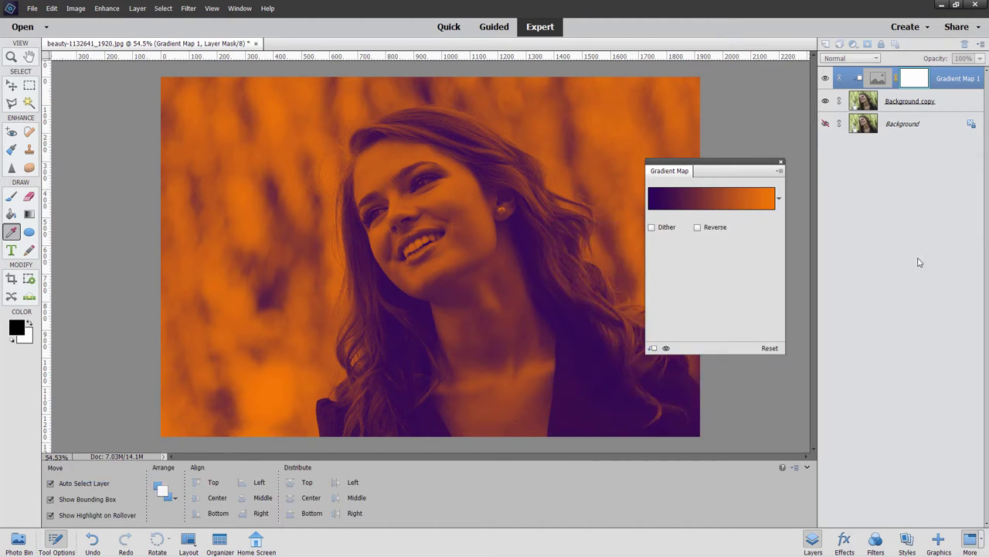
# Close the gradient map settings and set Gradient Map 1's blend mode to Soft Light
pyautogui.click(781, 162)
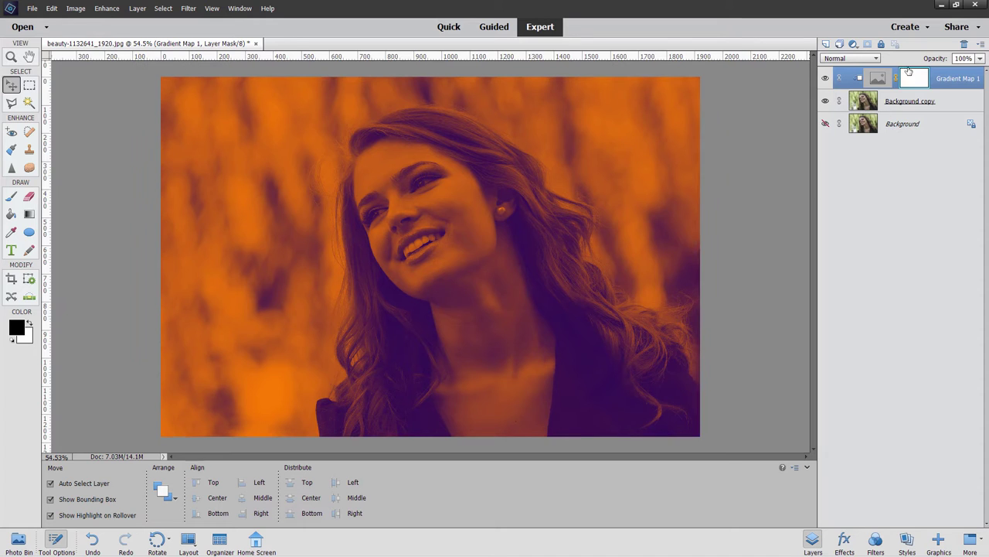
pyautogui.click(856, 60)
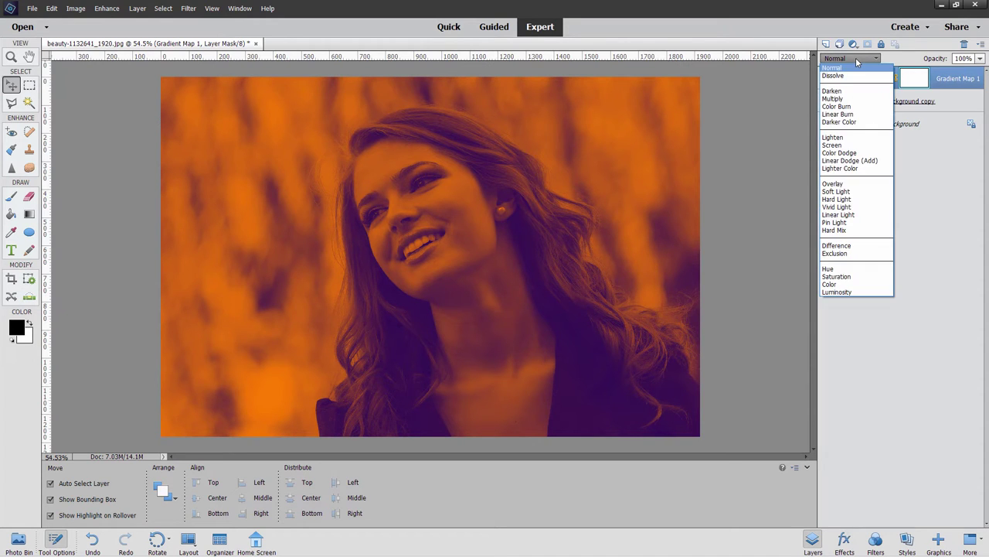
pyautogui.click(837, 191)
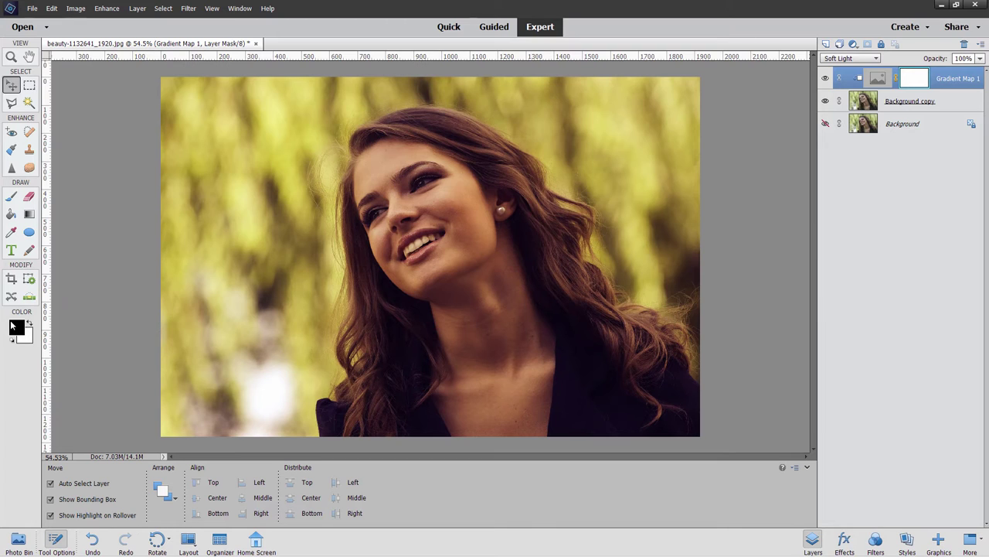
# Switch to the Brush tool with the 200 px soft round preset
pyautogui.press('b')
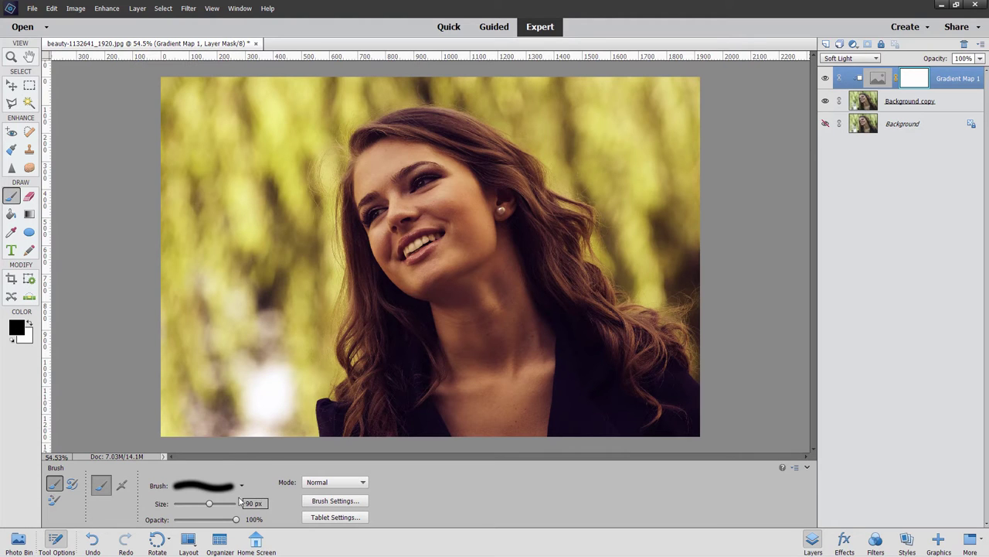
pyautogui.click(224, 487)
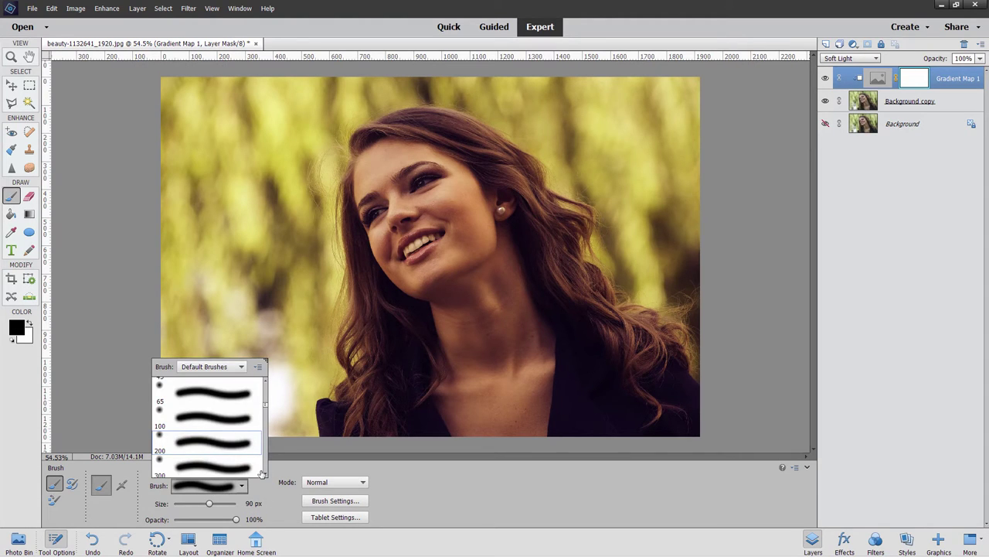
pyautogui.click(181, 447)
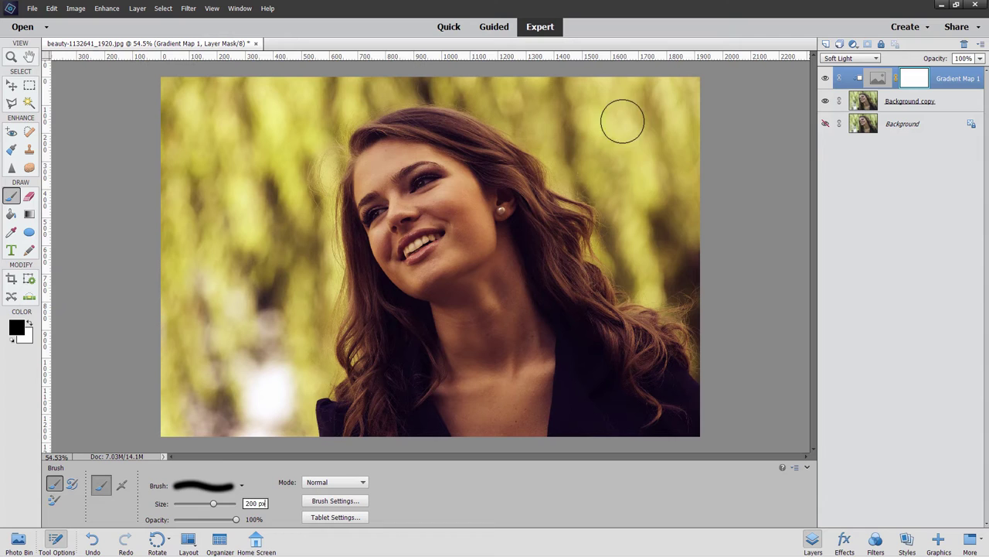
# Paint black on the Gradient Map mask around her hair, restoring the green background
pyautogui.moveTo(623, 121)
pyautogui.mouseDown()
pyautogui.moveTo(660, 157)
pyautogui.moveTo(691, 163)
pyautogui.moveTo(692, 88)
pyautogui.moveTo(678, 130)
pyautogui.moveTo(614, 104)
pyautogui.moveTo(585, 109)
pyautogui.moveTo(676, 197)
pyautogui.moveTo(680, 177)
pyautogui.moveTo(536, 82)
pyautogui.moveTo(646, 188)
pyautogui.moveTo(593, 135)
pyautogui.moveTo(517, 97)
pyautogui.moveTo(550, 101)
pyautogui.moveTo(466, 77)
pyautogui.moveTo(265, 106)
pyautogui.moveTo(194, 150)
pyautogui.moveTo(163, 77)
pyautogui.moveTo(308, 70)
pyautogui.moveTo(265, 229)
pyautogui.moveTo(242, 168)
pyautogui.moveTo(178, 273)
pyautogui.moveTo(193, 206)
pyautogui.moveTo(274, 224)
pyautogui.moveTo(285, 354)
pyautogui.moveTo(276, 421)
pyautogui.moveTo(199, 386)
pyautogui.moveTo(173, 291)
pyautogui.moveTo(205, 389)
pyautogui.moveTo(272, 364)
pyautogui.mouseUp()
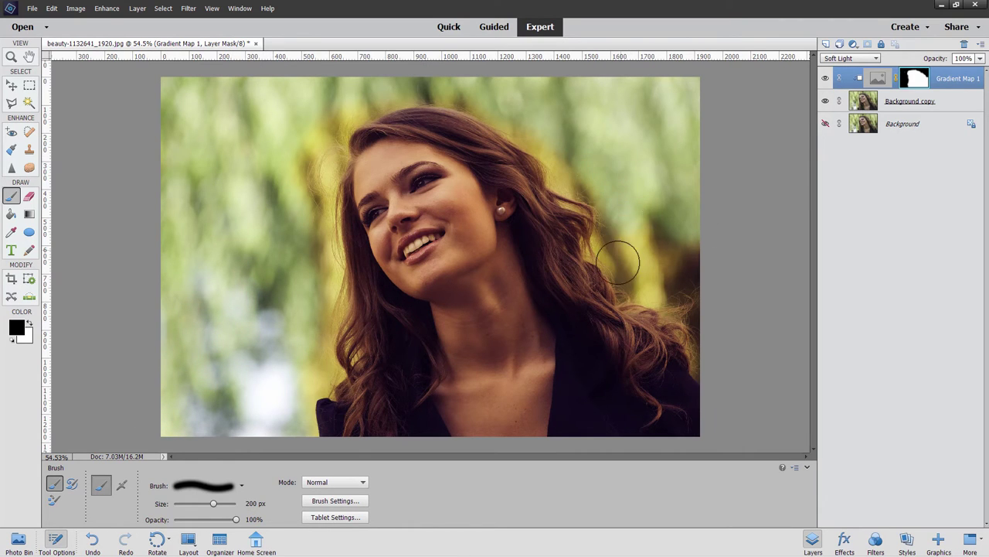
pyautogui.moveTo(618, 260); pyautogui.dragTo(693, 269)
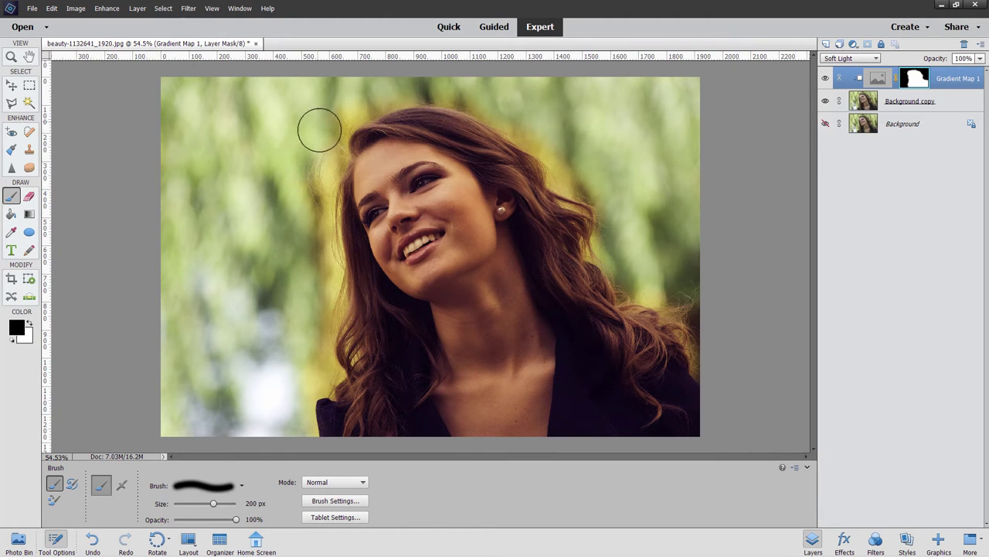
pyautogui.moveTo(316, 159)
pyautogui.mouseDown()
pyautogui.moveTo(310, 349)
pyautogui.moveTo(287, 433)
pyautogui.mouseUp()
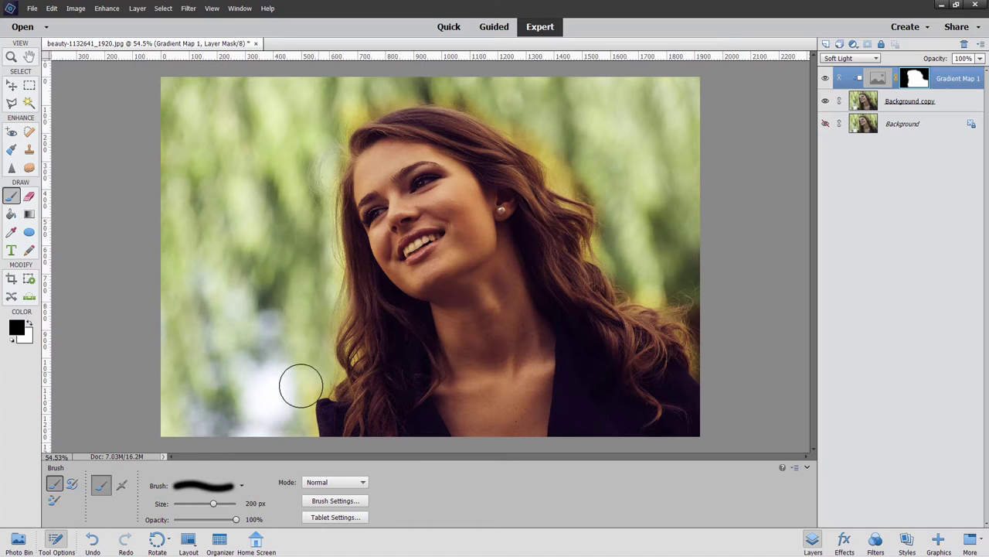
pyautogui.moveTo(293, 229)
pyautogui.mouseDown()
pyautogui.moveTo(384, 92)
pyautogui.moveTo(491, 98)
pyautogui.moveTo(559, 134)
pyautogui.moveTo(583, 188)
pyautogui.moveTo(612, 209)
pyautogui.moveTo(648, 289)
pyautogui.moveTo(711, 294)
pyautogui.moveTo(711, 356)
pyautogui.mouseUp()
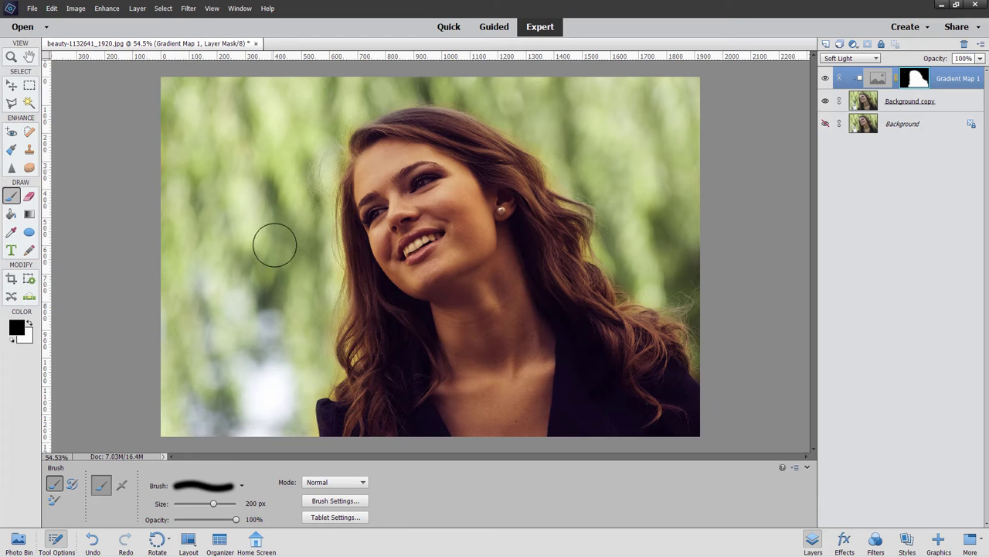
pyautogui.moveTo(274, 243)
pyautogui.mouseDown()
pyautogui.moveTo(252, 271)
pyautogui.moveTo(327, 324)
pyautogui.moveTo(318, 206)
pyautogui.moveTo(340, 162)
pyautogui.mouseUp()
pyautogui.moveTo(540, 127)
pyautogui.mouseDown()
pyautogui.moveTo(603, 188)
pyautogui.moveTo(641, 313)
pyautogui.moveTo(696, 335)
pyautogui.moveTo(610, 256)
pyautogui.mouseUp()
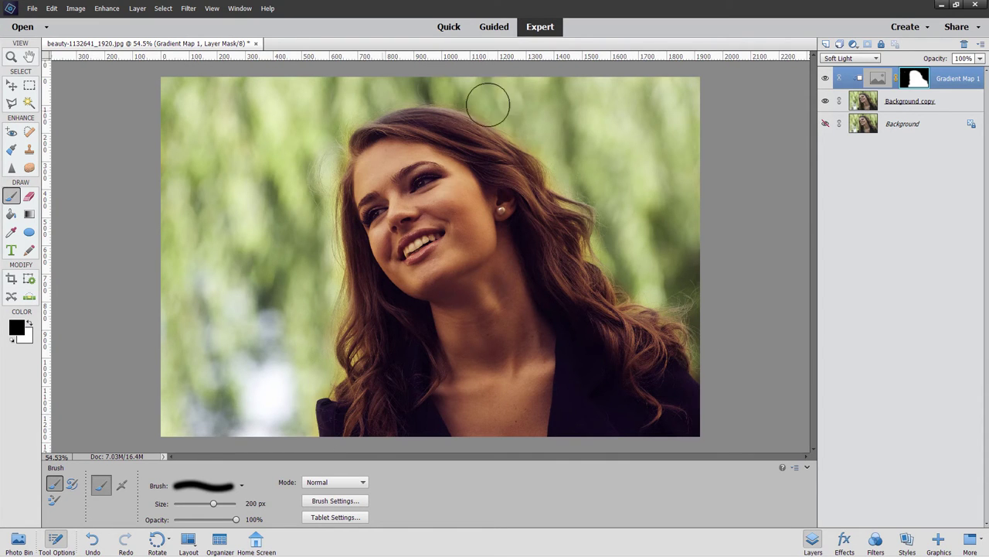
pyautogui.moveTo(487, 99)
pyautogui.mouseDown()
pyautogui.moveTo(661, 235)
pyautogui.moveTo(657, 263)
pyautogui.mouseUp()
# Zoom in on her face and mouth
pyautogui.press('z')
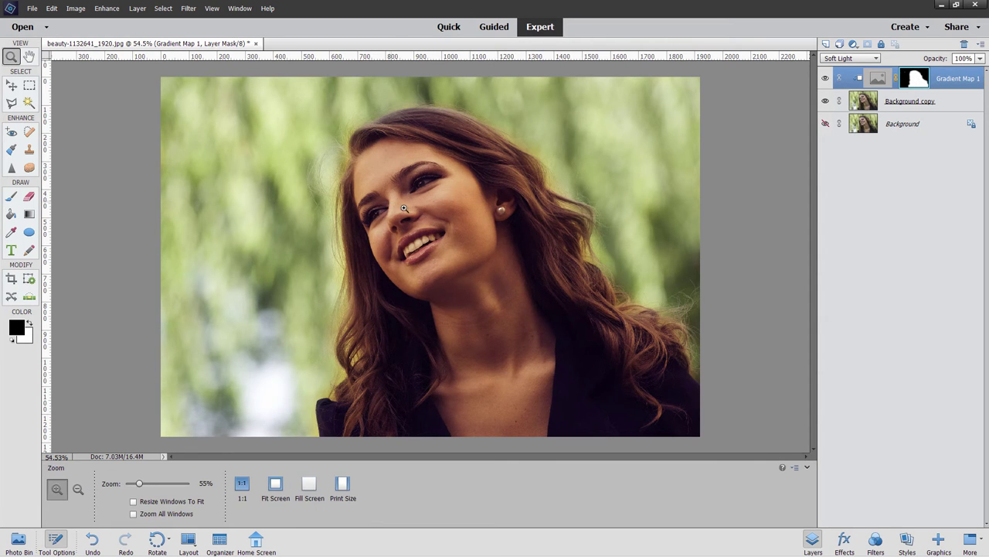
pyautogui.click(408, 220)
pyautogui.click(414, 236)
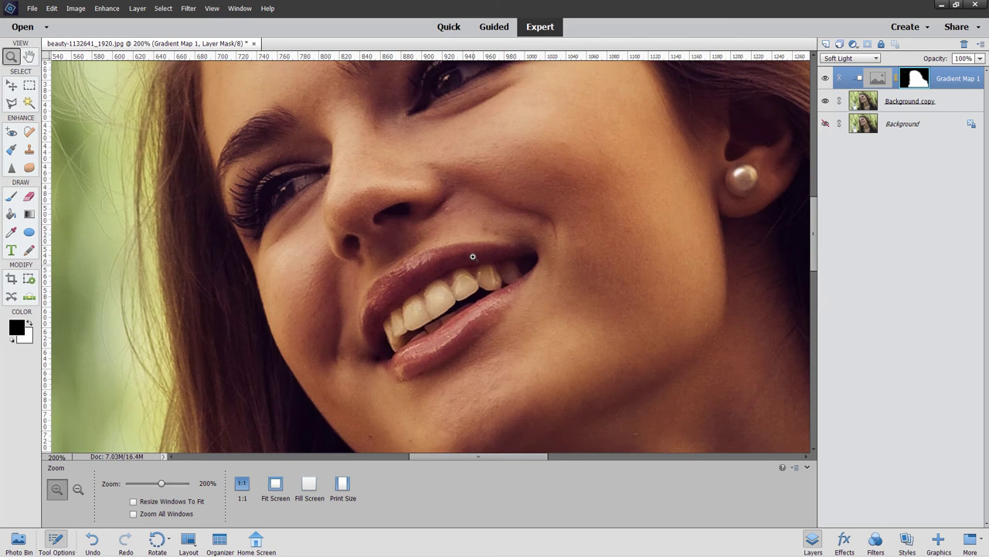
# Paint the teeth out of the Gradient Map mask with a smaller black brush
pyautogui.scroll(1, 473, 257)
pyautogui.scroll(1, 474, 257)
pyautogui.scroll(1, 475, 257)
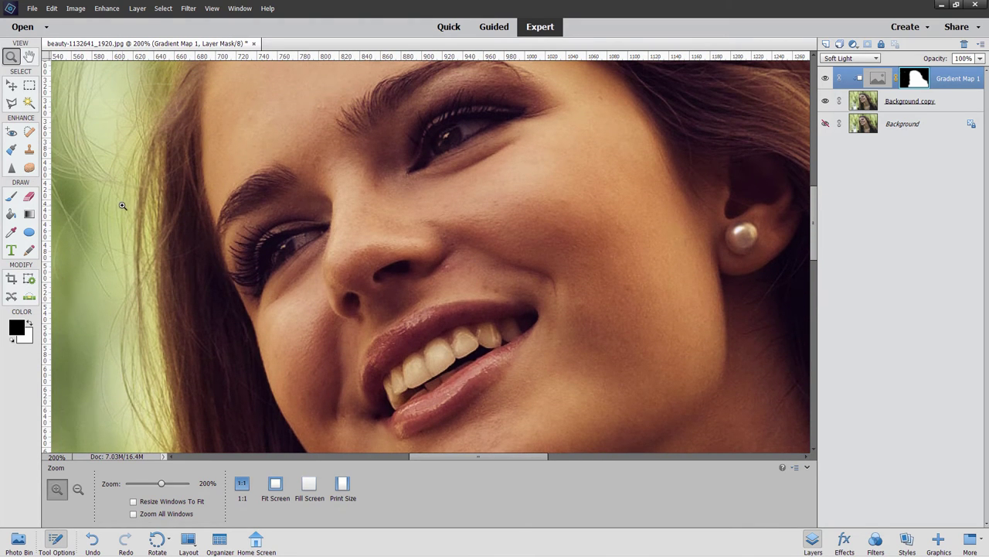
pyautogui.press('b')
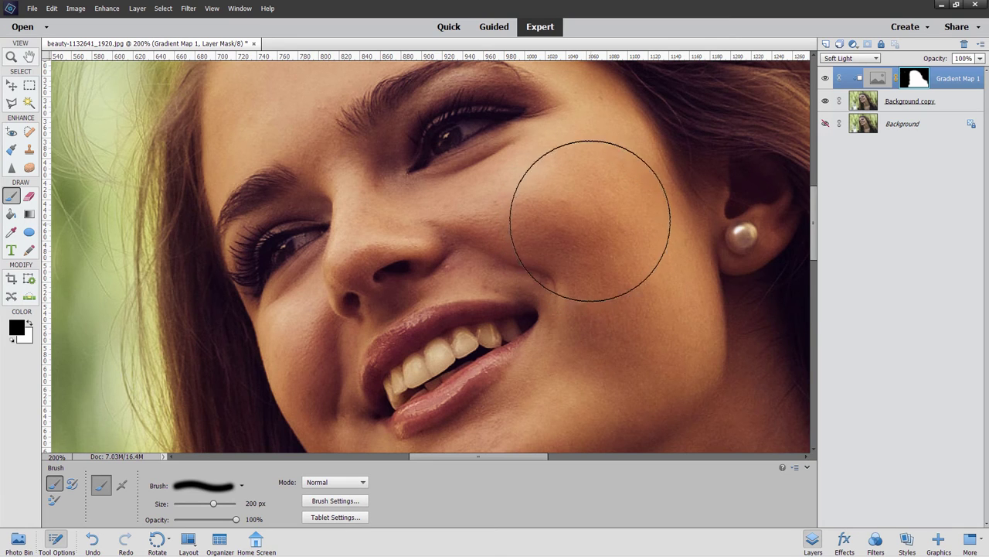
pyautogui.press('[')
pyautogui.press('[')
pyautogui.press('[')
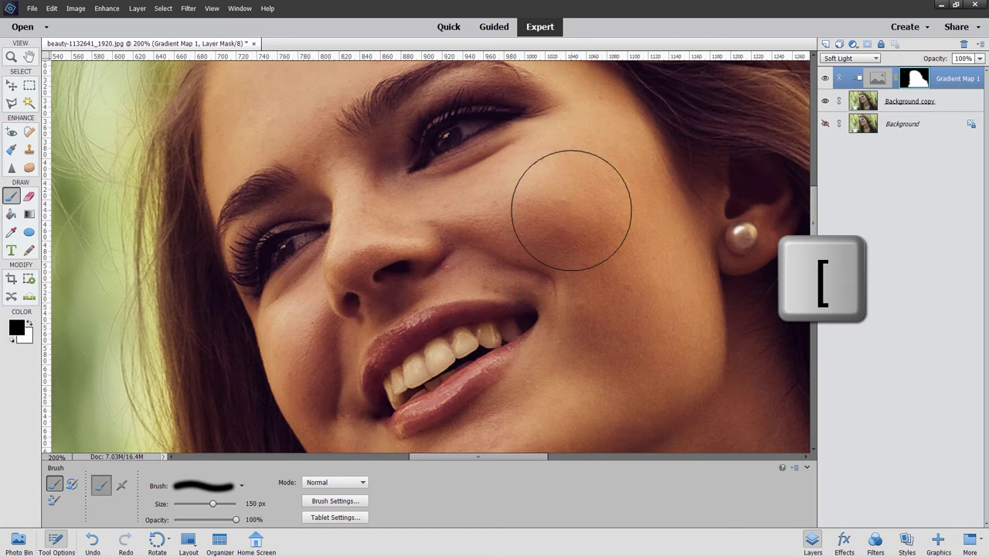
pyautogui.press('[')
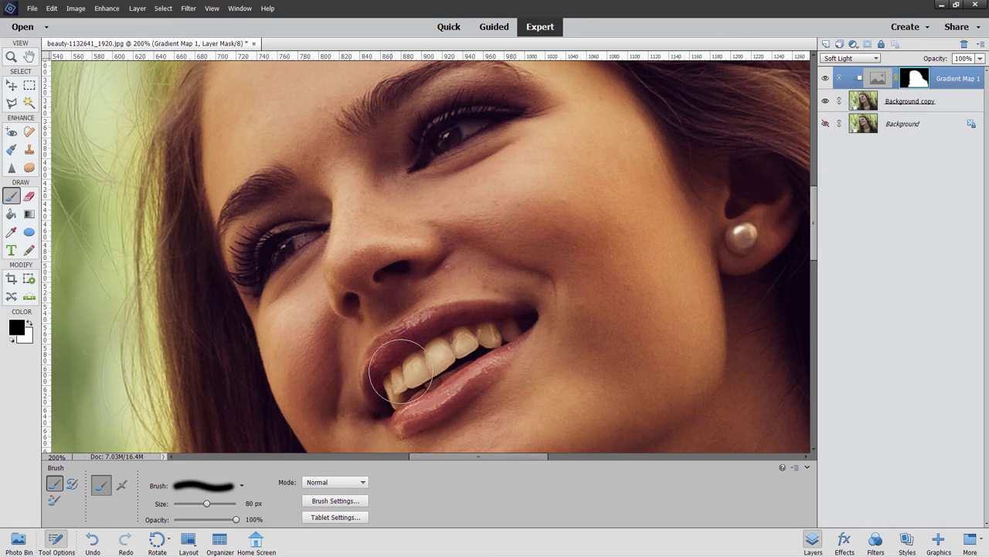
pyautogui.press('[')
pyautogui.press('[')
pyautogui.press('[')
pyautogui.press('[')
pyautogui.press('[')
pyautogui.click(263, 504)
pyautogui.moveTo(437, 360)
pyautogui.mouseDown()
pyautogui.moveTo(410, 386)
pyautogui.moveTo(462, 340)
pyautogui.moveTo(456, 354)
pyautogui.moveTo(393, 388)
pyautogui.mouseUp()
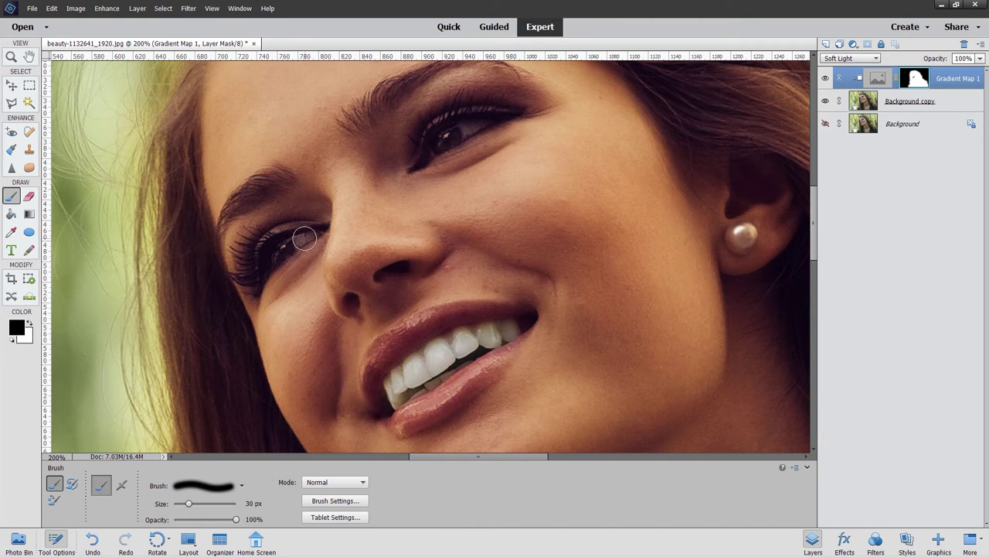
# Mask both eyes with a 15 px brush, then make white the painting colour
pyautogui.press('[')
pyautogui.press('[')
pyautogui.press('[')
pyautogui.moveTo(301, 241)
pyautogui.mouseDown()
pyautogui.moveTo(293, 245)
pyautogui.moveTo(313, 236)
pyautogui.moveTo(300, 238)
pyautogui.mouseUp()
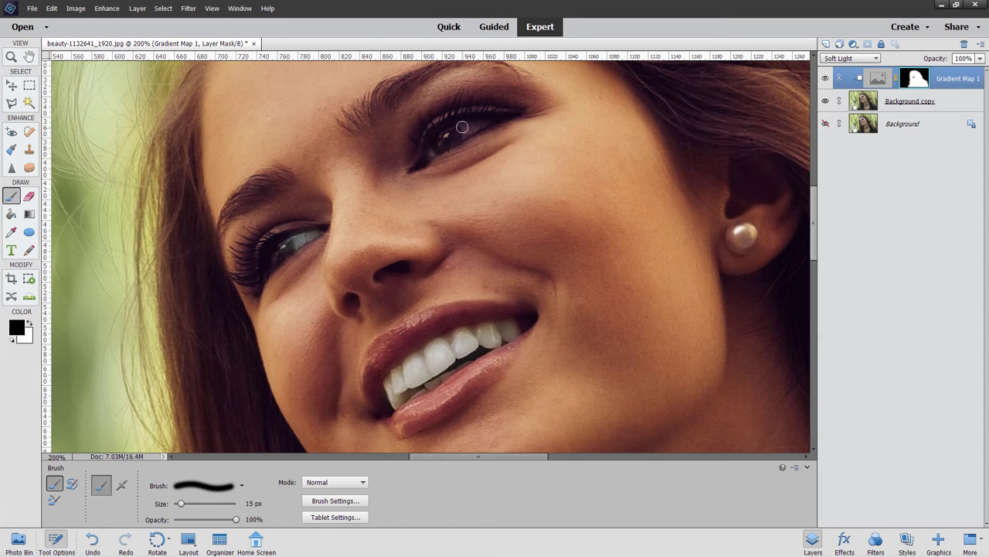
pyautogui.moveTo(463, 127); pyautogui.dragTo(489, 122)
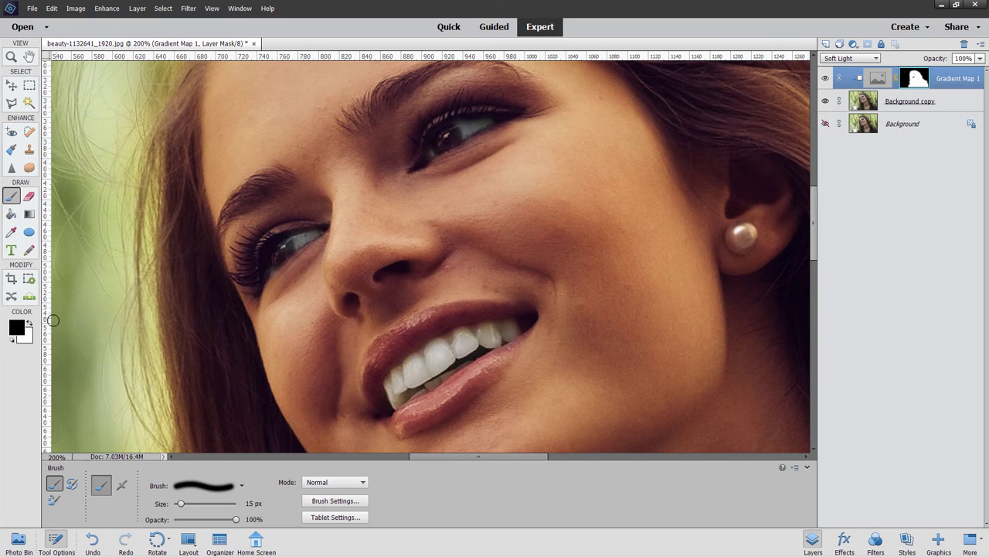
pyautogui.click(29, 324)
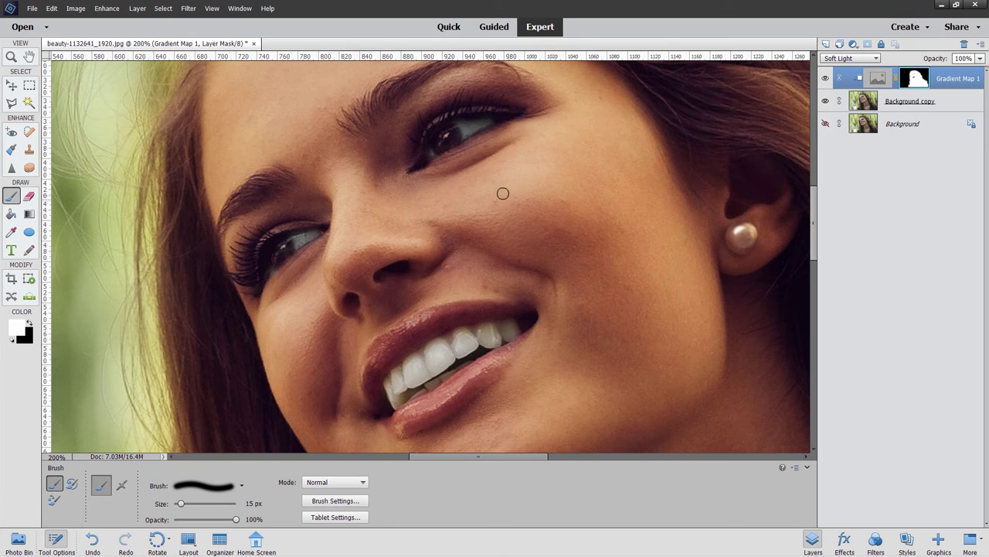
# Fit the photo on screen and add a Levels layer clipped to Gradient Map 1
pyautogui.click(11, 58)
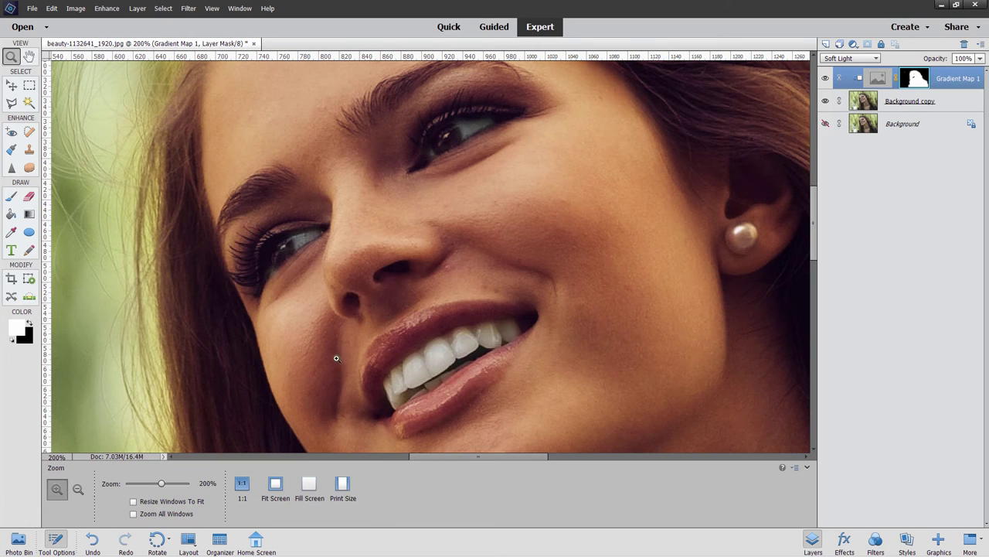
pyautogui.click(275, 484)
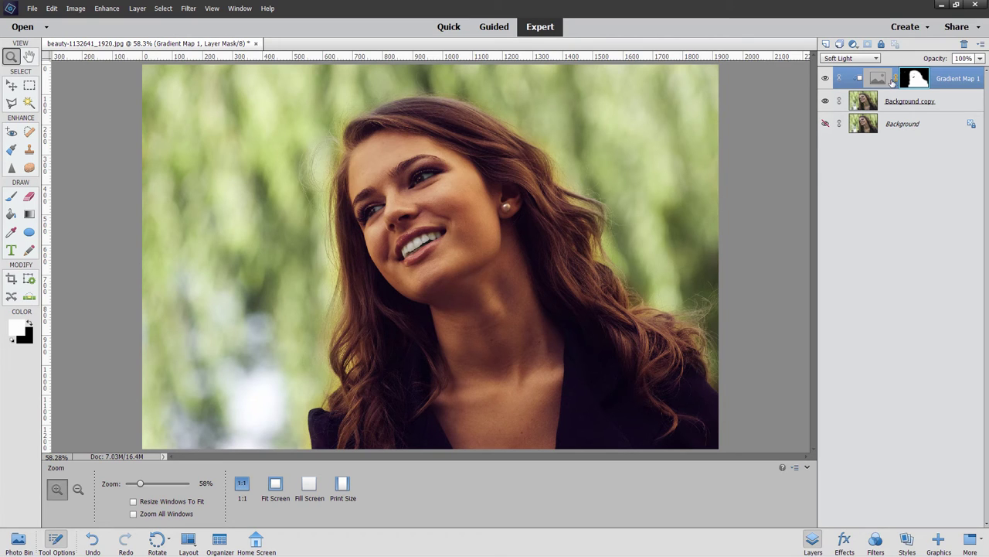
pyautogui.click(136, 9)
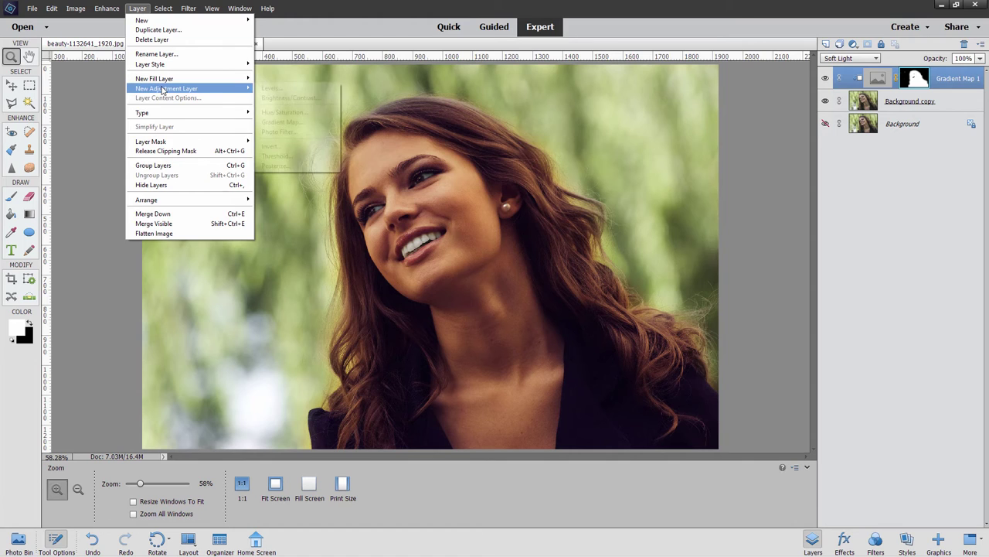
pyautogui.moveTo(166, 88)
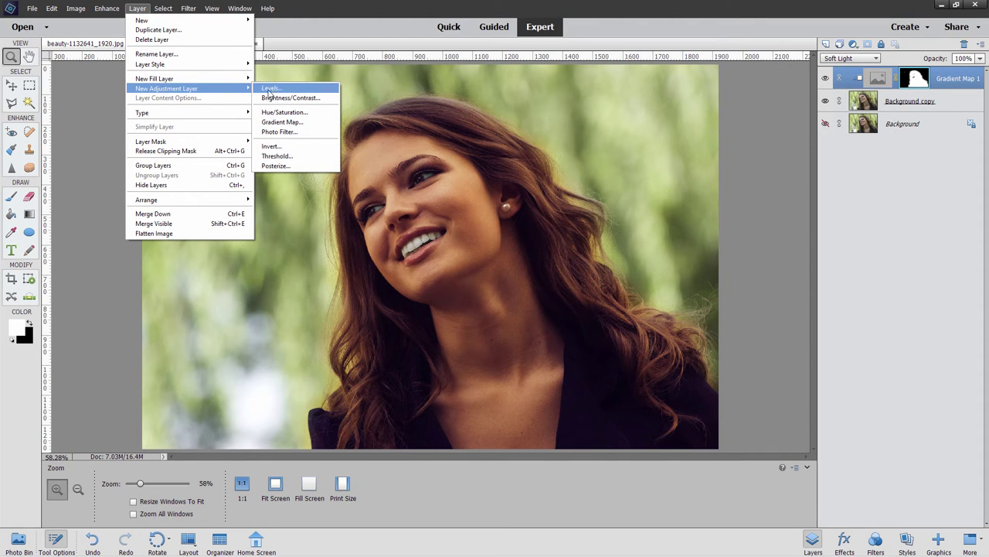
pyautogui.click(272, 88)
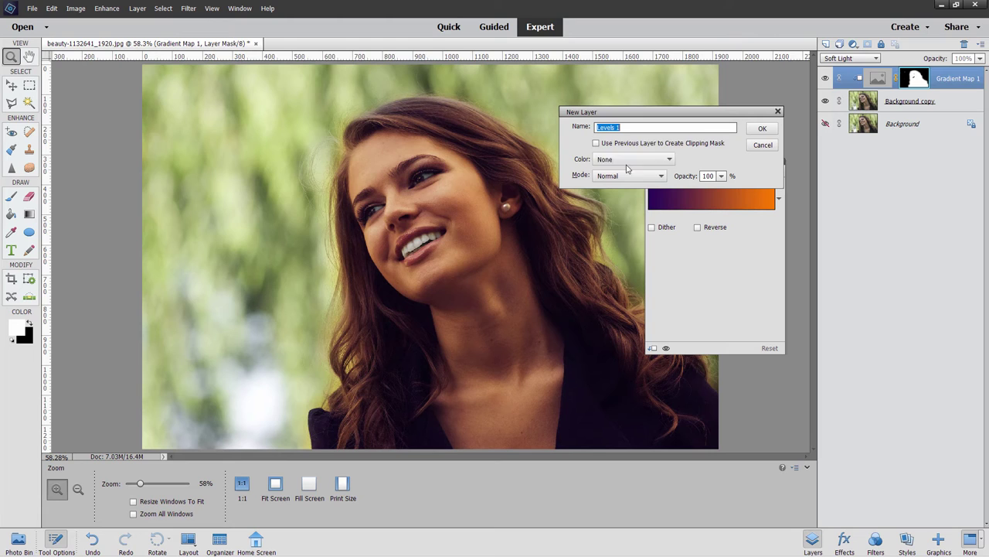
pyautogui.click(596, 143)
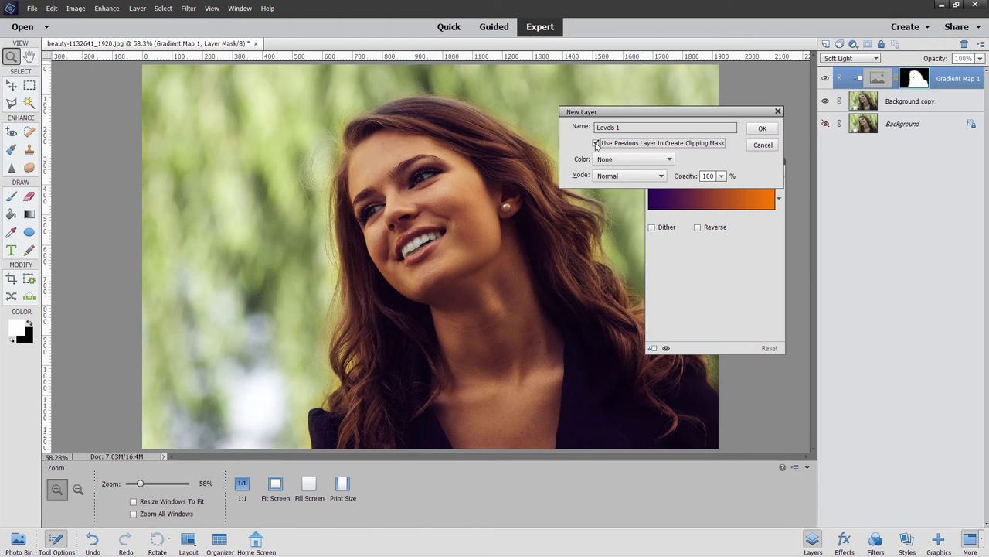
pyautogui.click(759, 130)
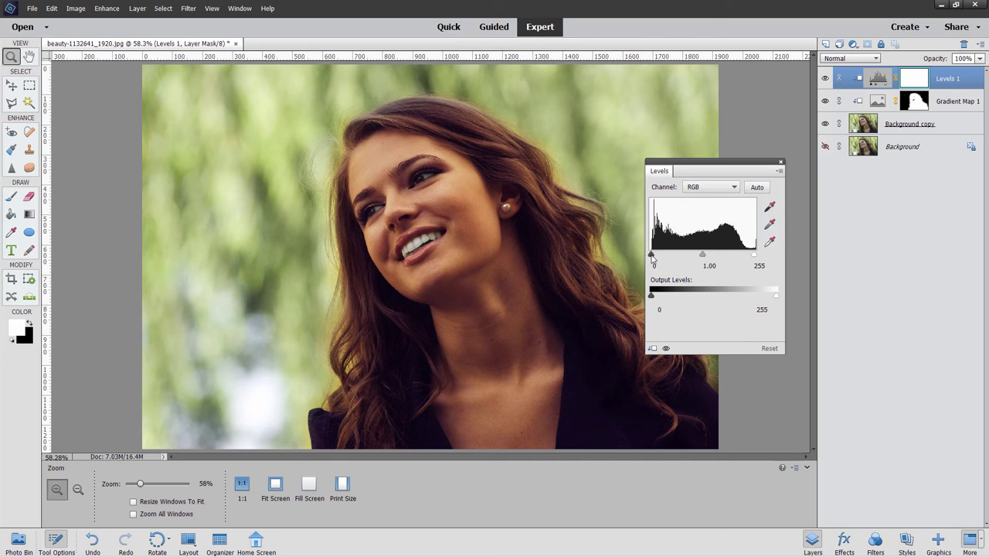
# Trial the Levels shadow, highlight and midtone sliders, then reset the midtone to 1
pyautogui.moveTo(651, 255); pyautogui.dragTo(657, 263)
pyautogui.moveTo(755, 255); pyautogui.dragTo(757, 255)
pyautogui.moveTo(703, 255); pyautogui.dragTo(699, 255)
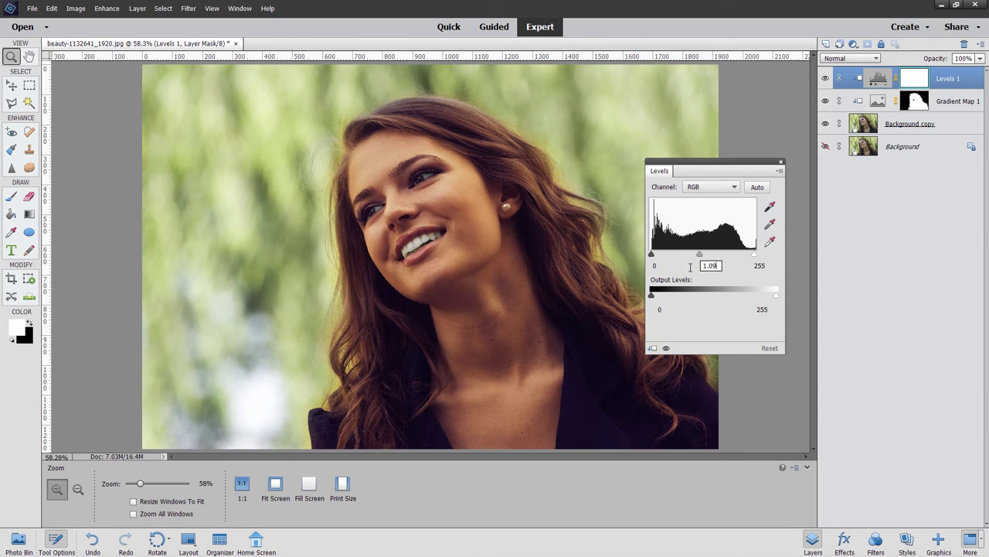
pyautogui.press('BackSpace')
pyautogui.press('BackSpace')
pyautogui.press('BackSpace')
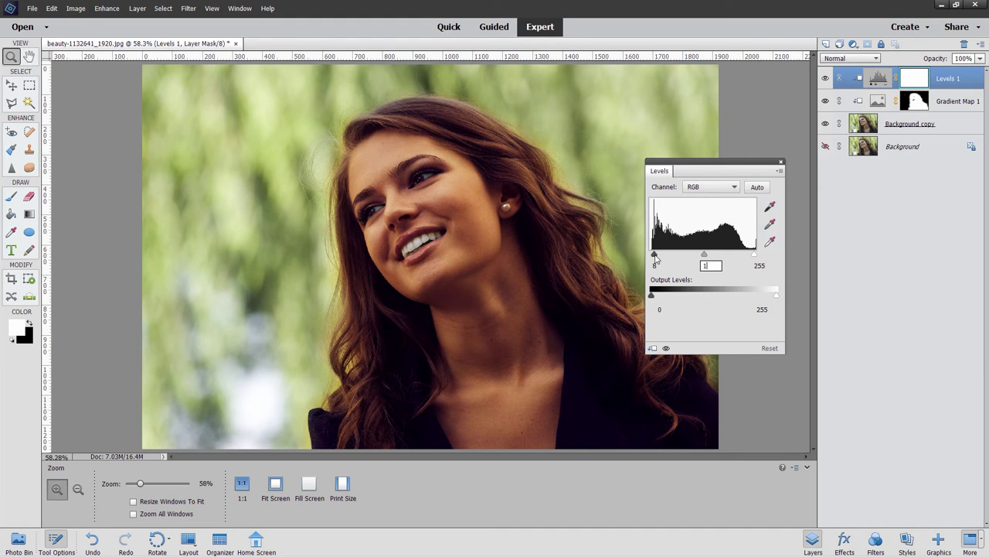
# Set Levels inputs to 15, 1.26 and 208, then close the Levels panel
pyautogui.moveTo(654, 258); pyautogui.dragTo(658, 259)
pyautogui.moveTo(755, 254); pyautogui.dragTo(738, 258)
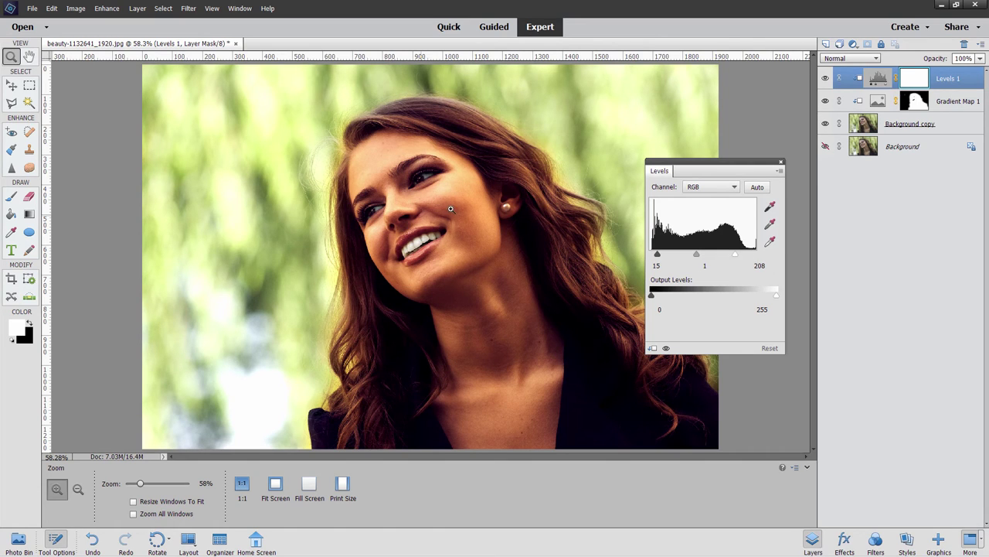
pyautogui.click(708, 265)
pyautogui.write('.15')
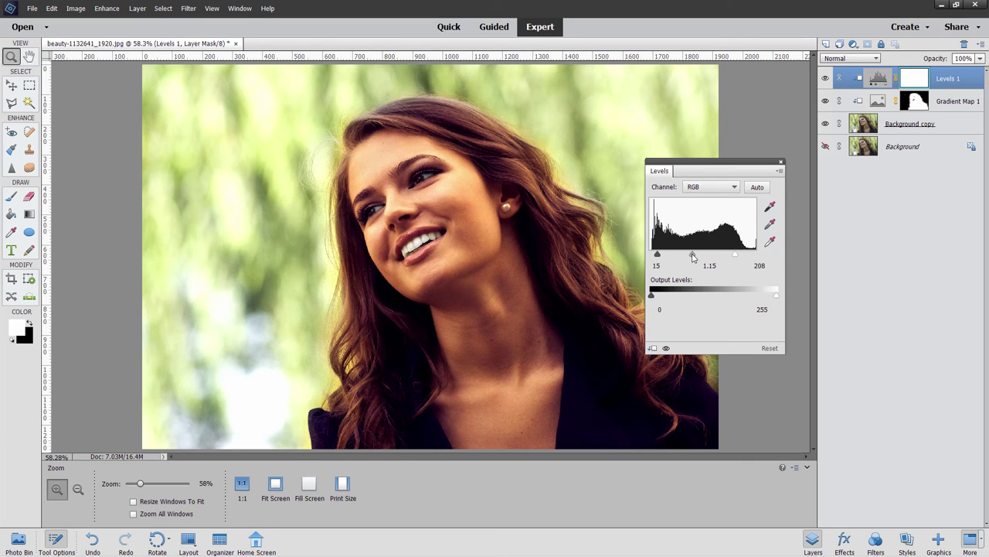
pyautogui.moveTo(693, 258); pyautogui.dragTo(693, 255)
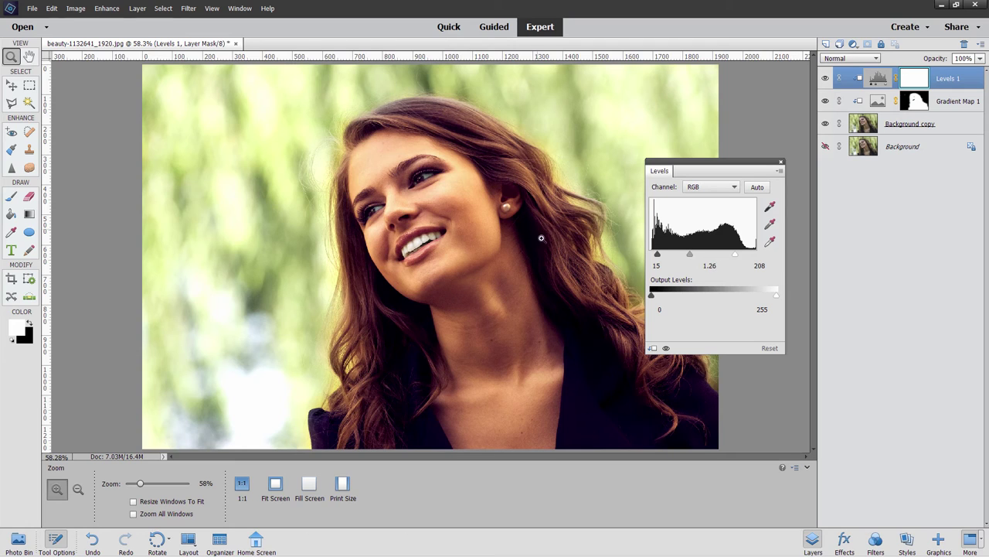
pyautogui.press('Return')
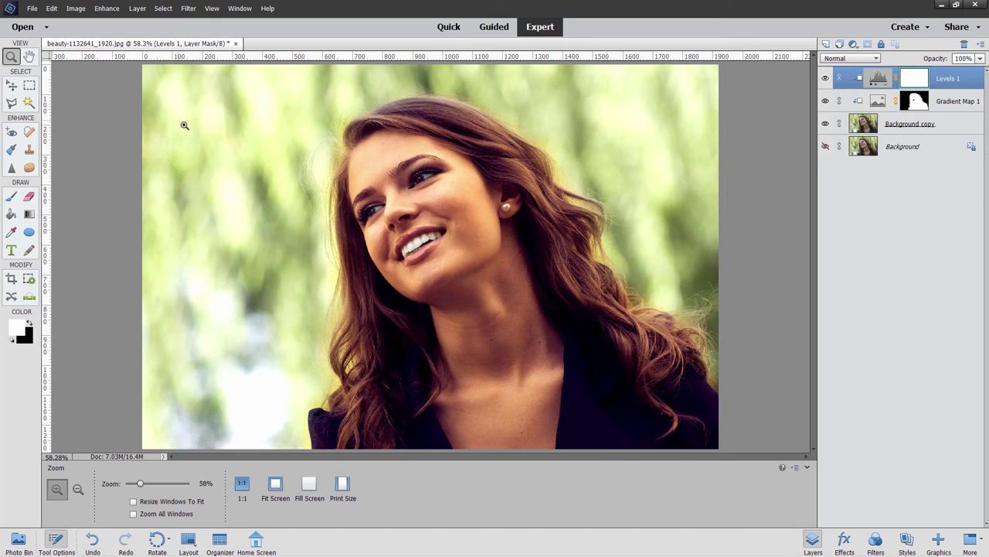
# Alt-copy the Gradient Map 1 mask onto Levels 1, replacing its existing mask
pyautogui.click(13, 89)
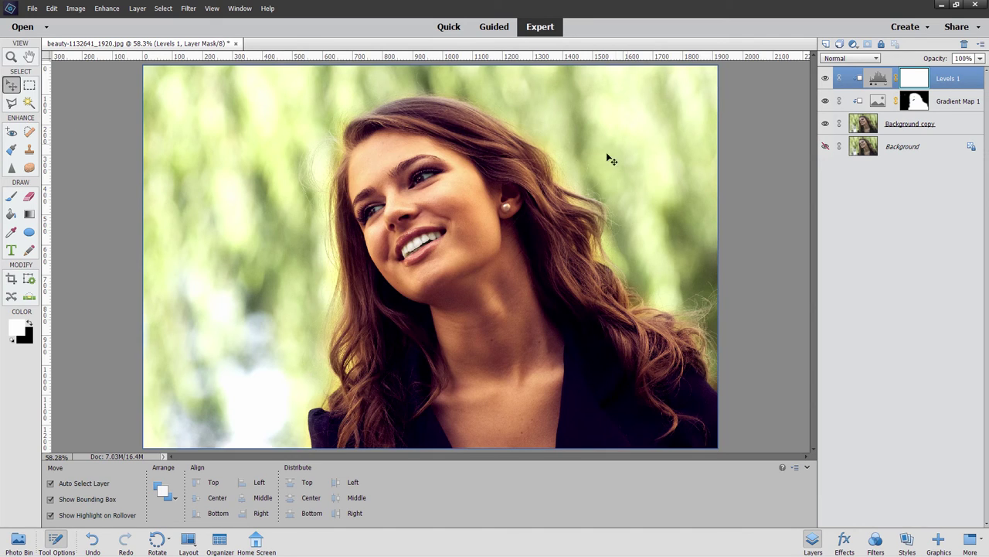
pyautogui.click(920, 103)
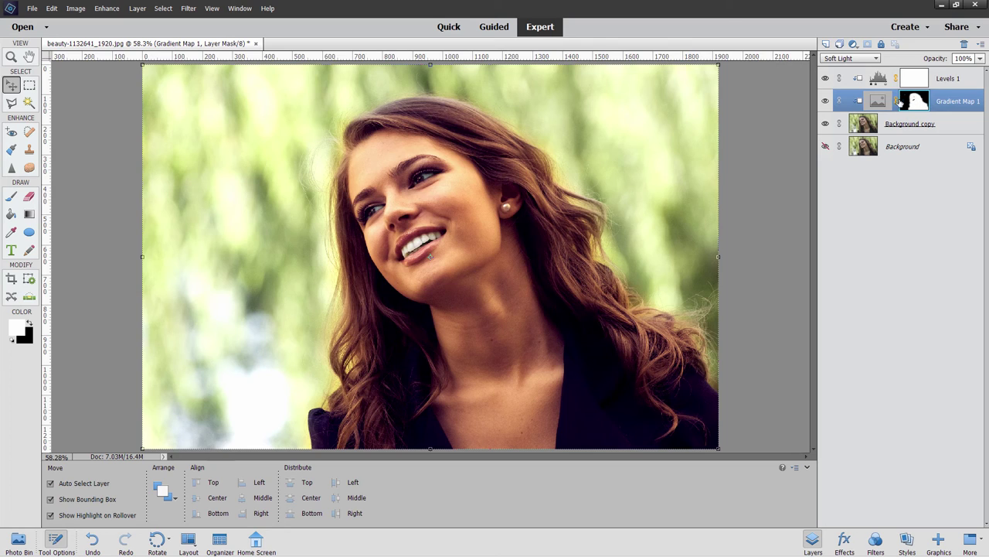
pyautogui.press('alt')
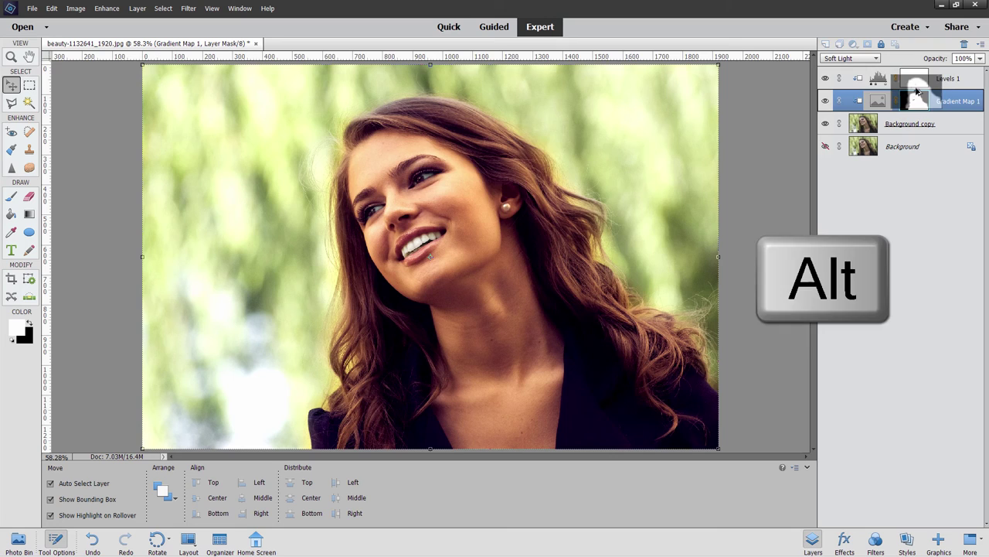
pyautogui.moveTo(919, 102); pyautogui.dragTo(915, 78)
pyautogui.click(475, 201)
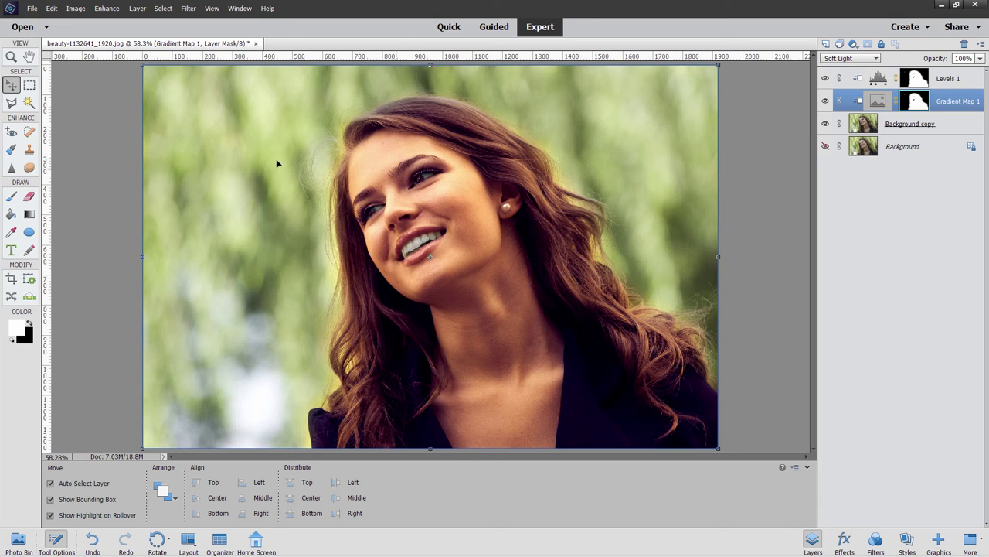
# With an enlarged brush, paint the teeth and eyes white on the Levels 1 mask
pyautogui.click(680, 189)
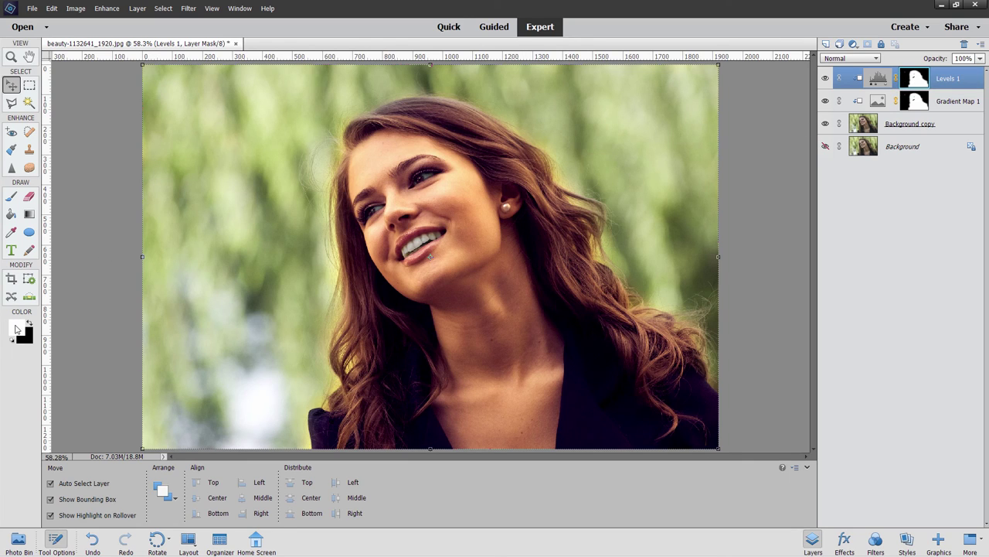
pyautogui.press('b')
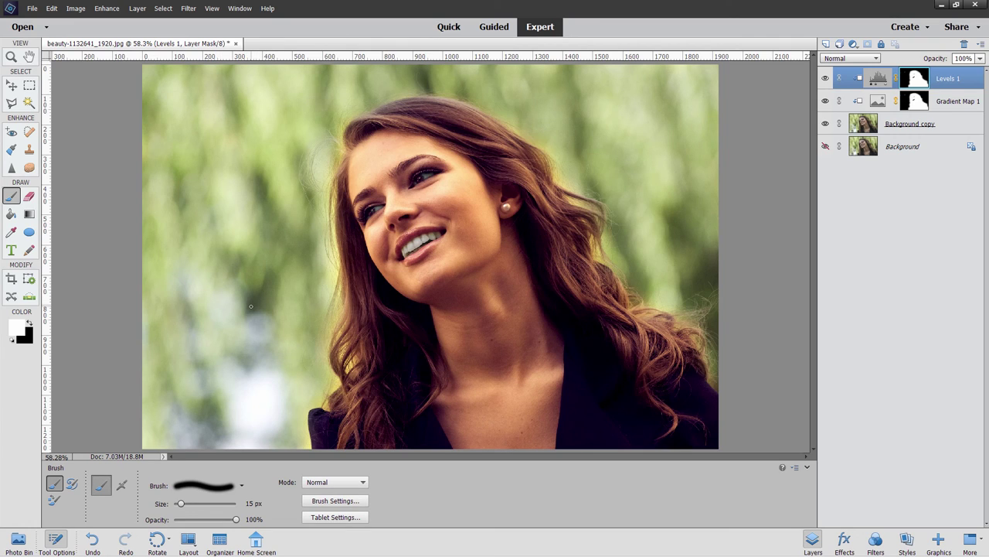
pyautogui.moveTo(181, 503); pyautogui.dragTo(199, 503)
pyautogui.moveTo(432, 244); pyautogui.dragTo(434, 236)
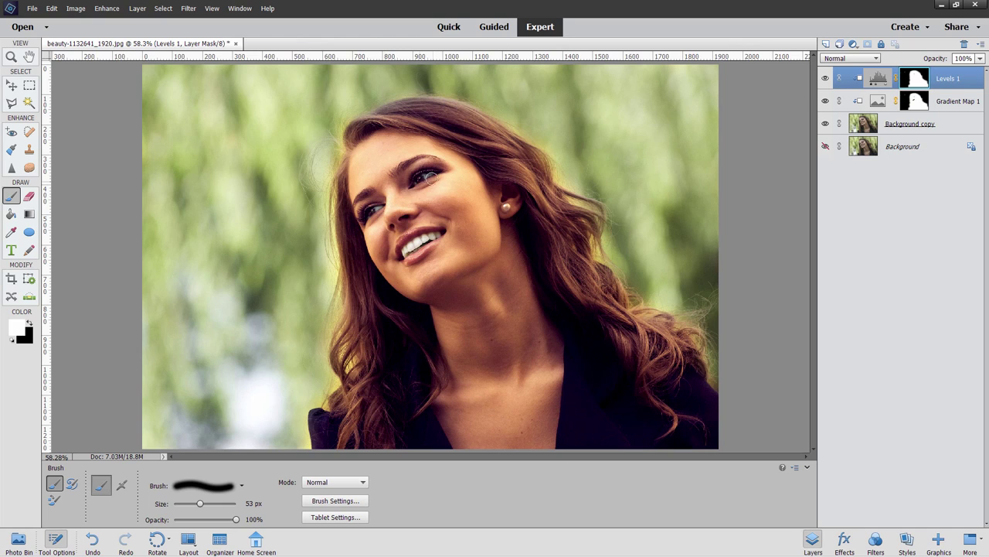
pyautogui.moveTo(375, 201)
pyautogui.mouseDown()
pyautogui.moveTo(388, 204)
pyautogui.moveTo(423, 179)
pyautogui.mouseUp()
pyautogui.moveTo(426, 243); pyautogui.dragTo(430, 245)
# Duplicate Background as Background copy 2, move it to the top, and compare it hidden
pyautogui.click(906, 149)
pyautogui.rightClick(899, 150)
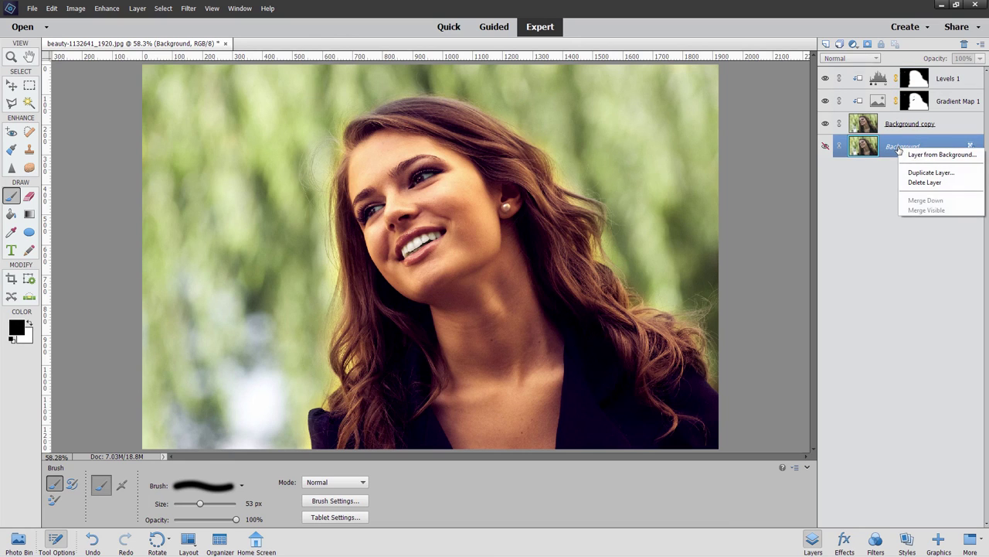
pyautogui.click(906, 172)
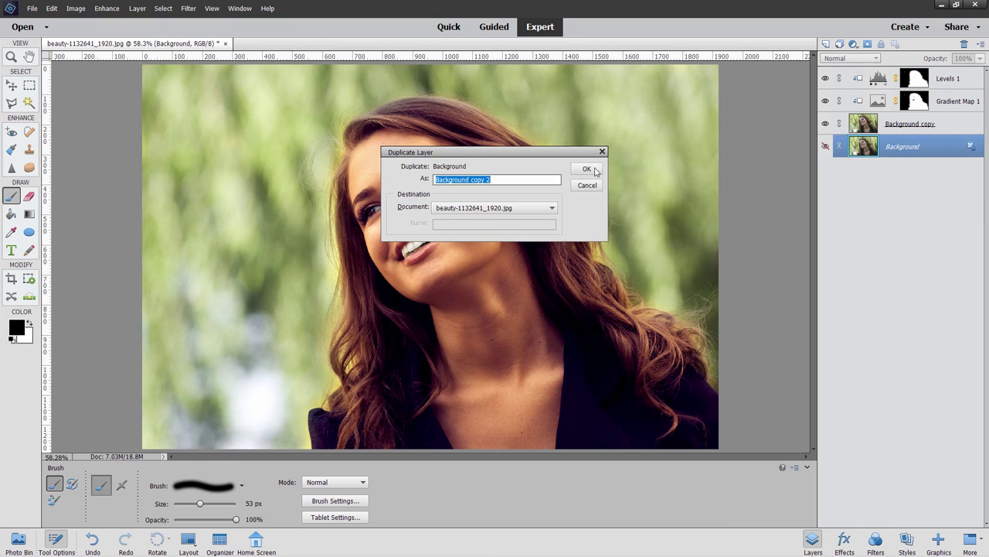
pyautogui.click(596, 169)
pyautogui.moveTo(901, 150); pyautogui.dragTo(939, 74)
pyautogui.click(826, 78)
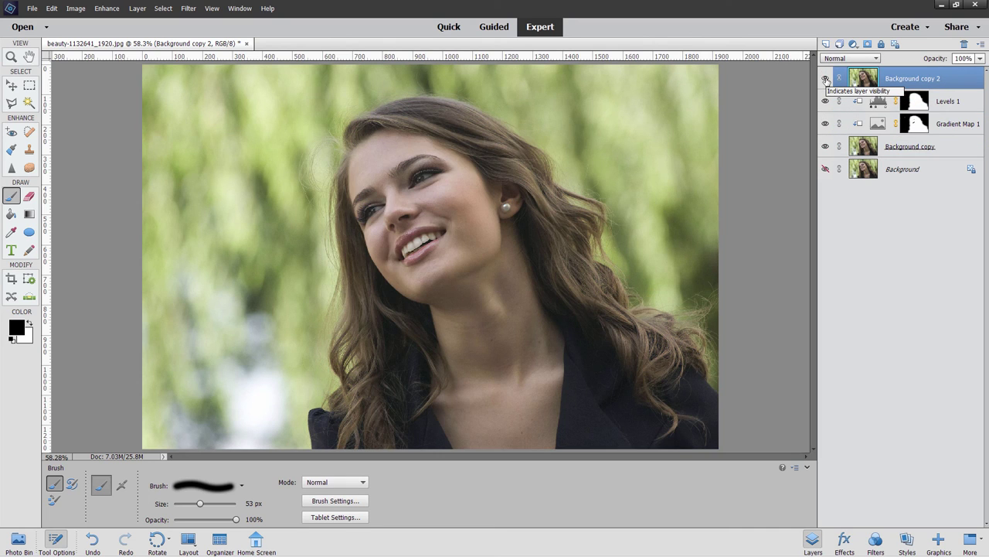
pyautogui.click(825, 78)
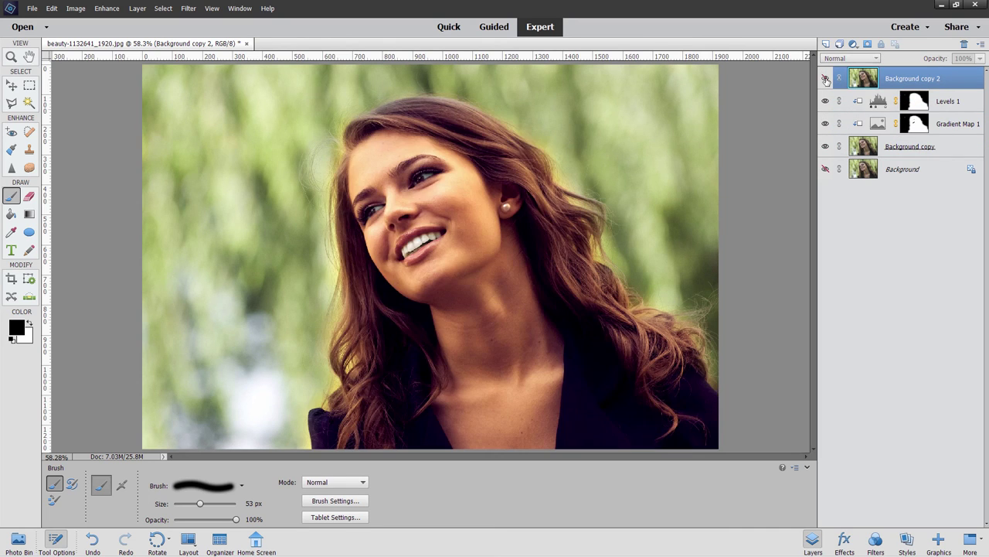